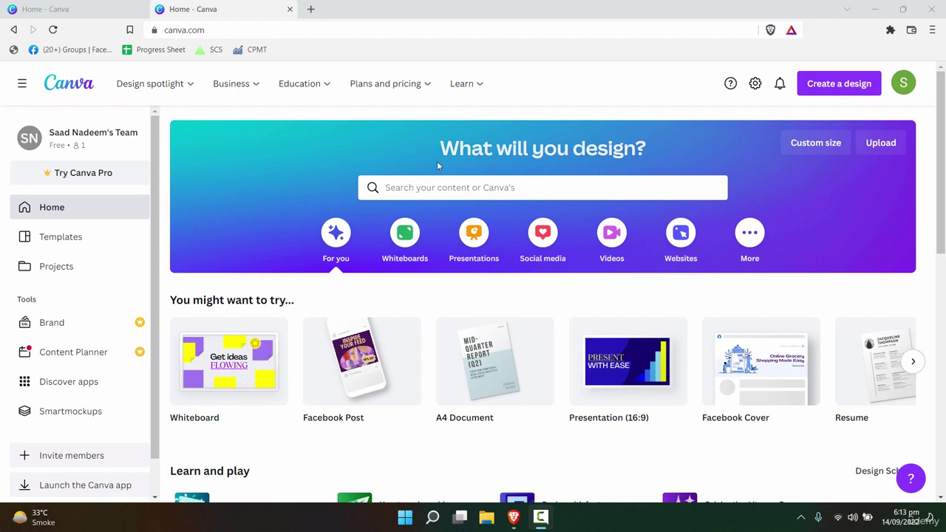
- Search 'instagram post', pick Instagram Post (Portrait), and browse its 1,648 templates
left_click(452, 189)
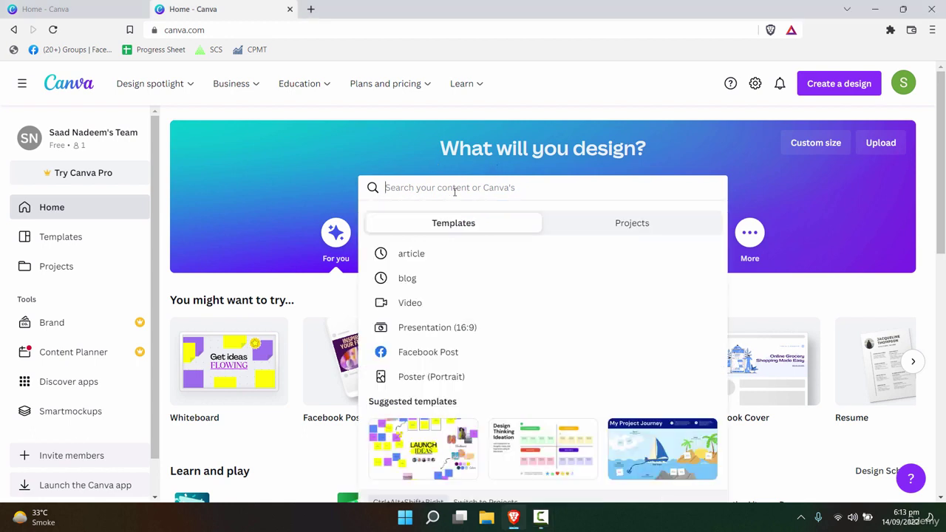
type("instagra")
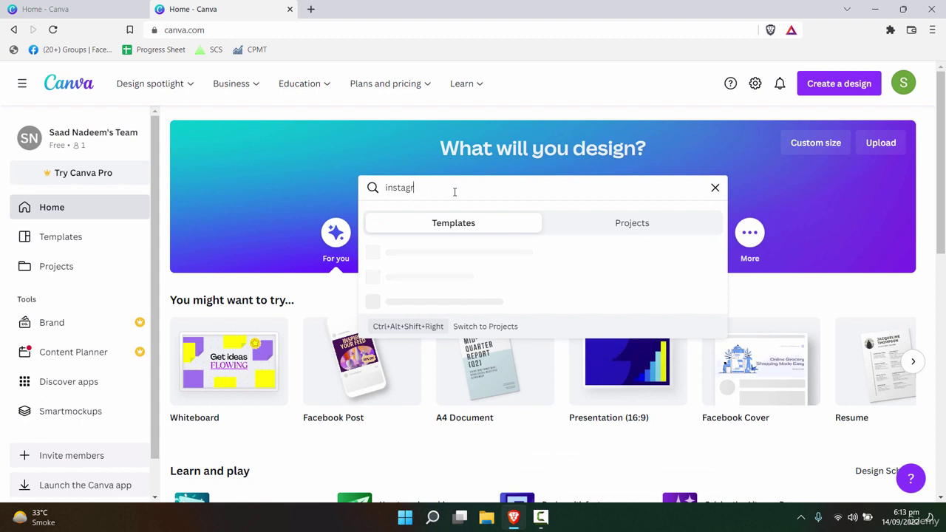
type("m post")
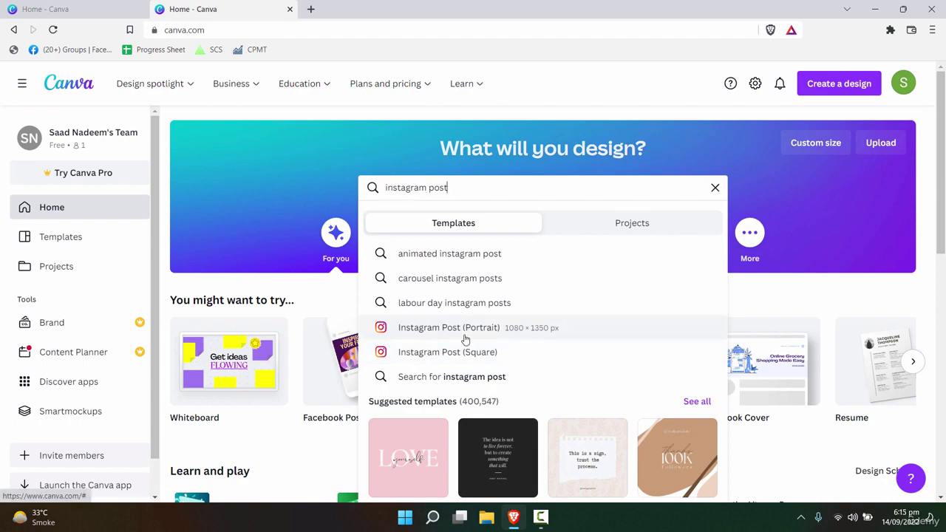
left_click(434, 330)
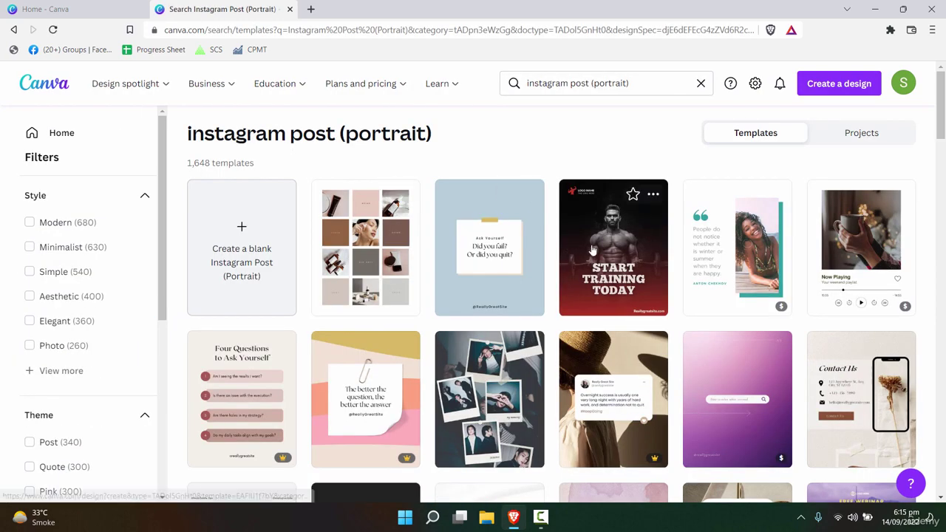
scroll(906, 280, "down", 2)
scroll(905, 279, "down", 3)
scroll(906, 280, "up", 5)
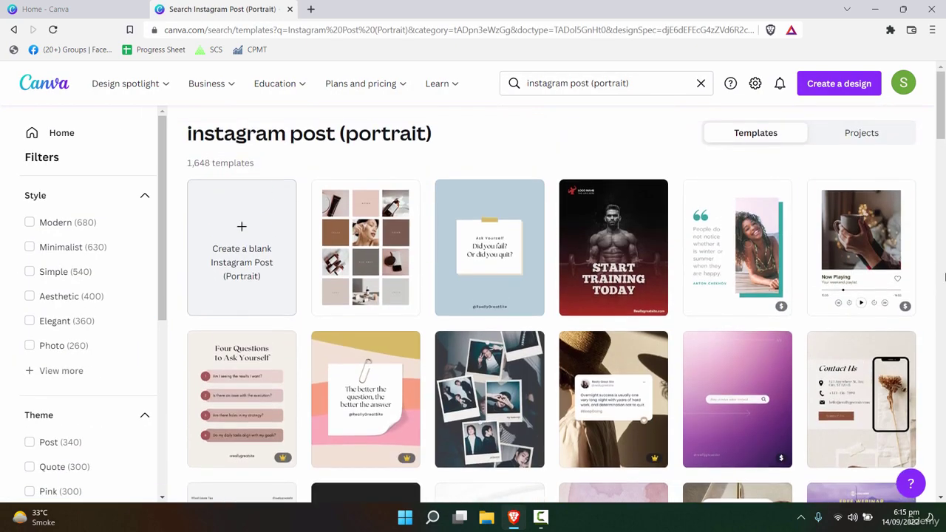
scroll(944, 276, "down", 6)
scroll(945, 275, "down", 12)
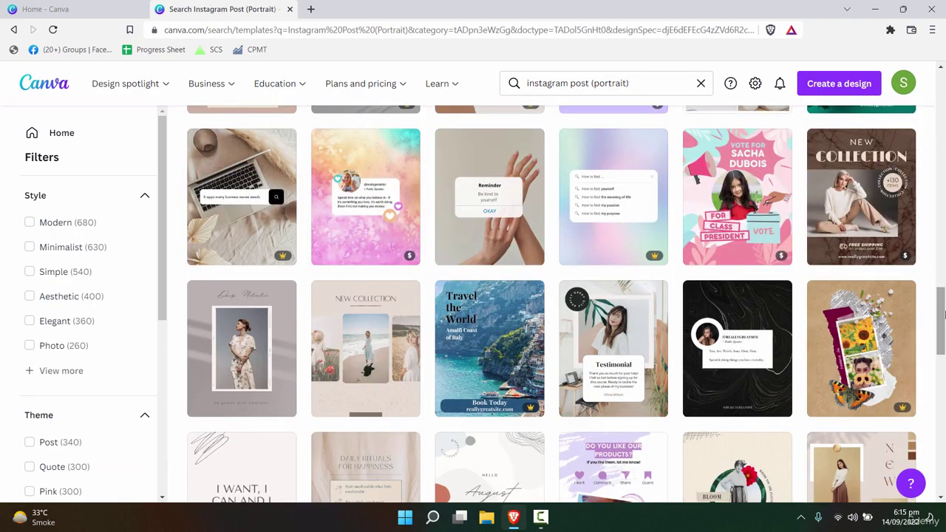
left_click_drag(940, 321, 940, 155)
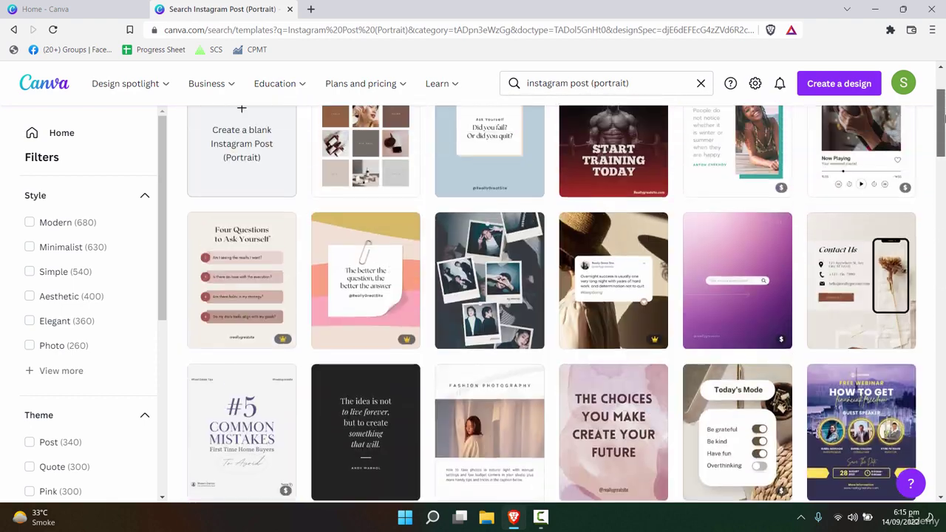
- Open the Start Training Today fitness template and add a blank second page
left_click(943, 108)
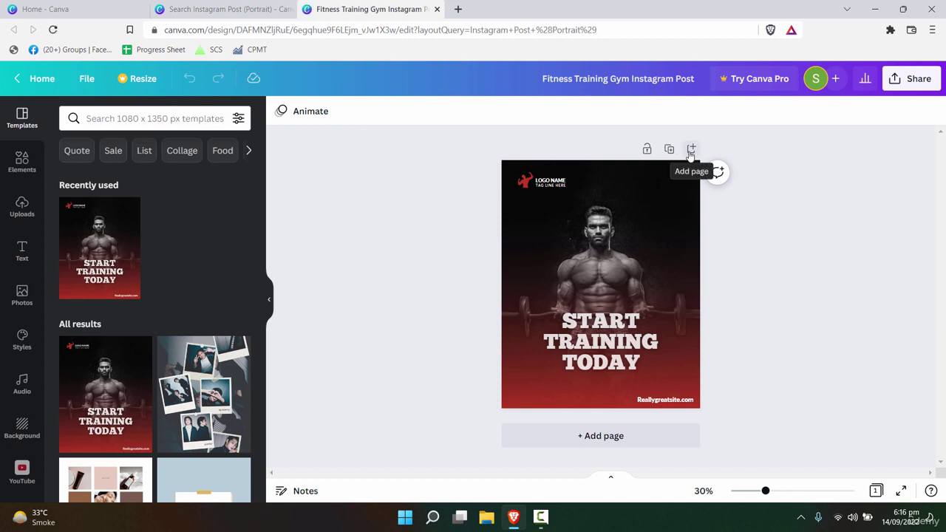
left_click(691, 150)
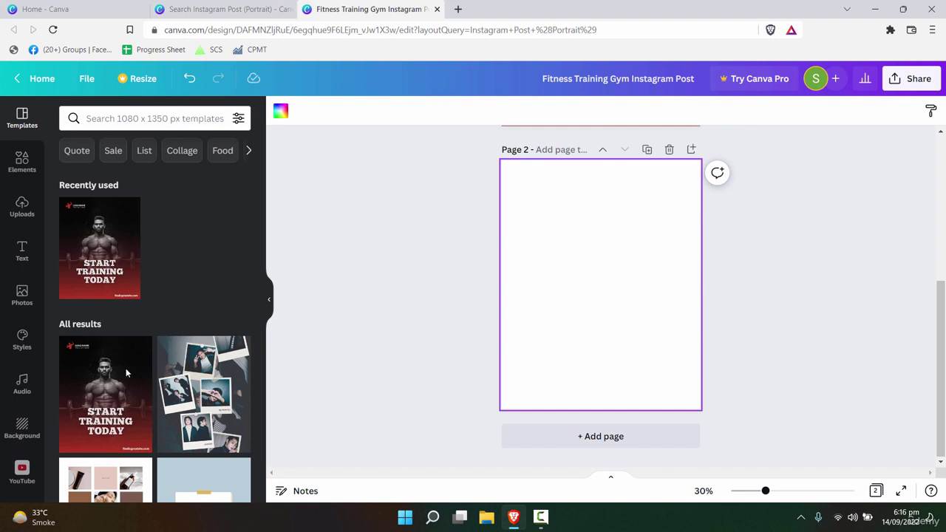
left_click_drag(260, 198, 251, 436)
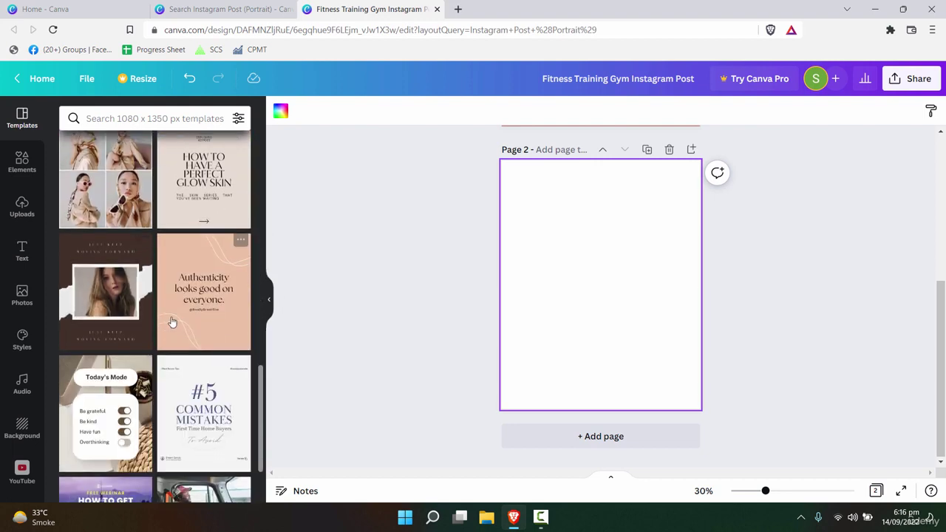
scroll(189, 209, "up", 3)
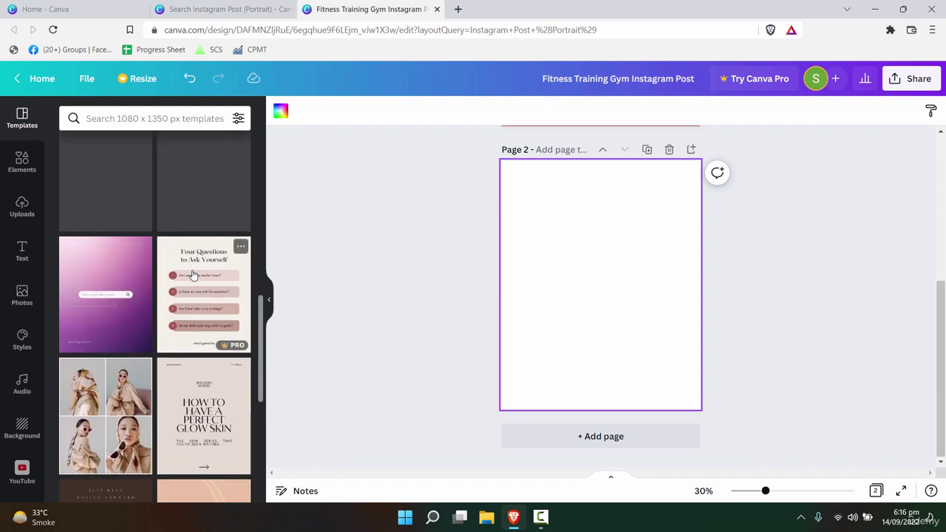
- Delete the bodybuilder background photo from page 1
scroll(194, 275, "up", 3)
scroll(507, 279, "up", 3)
left_click(508, 279)
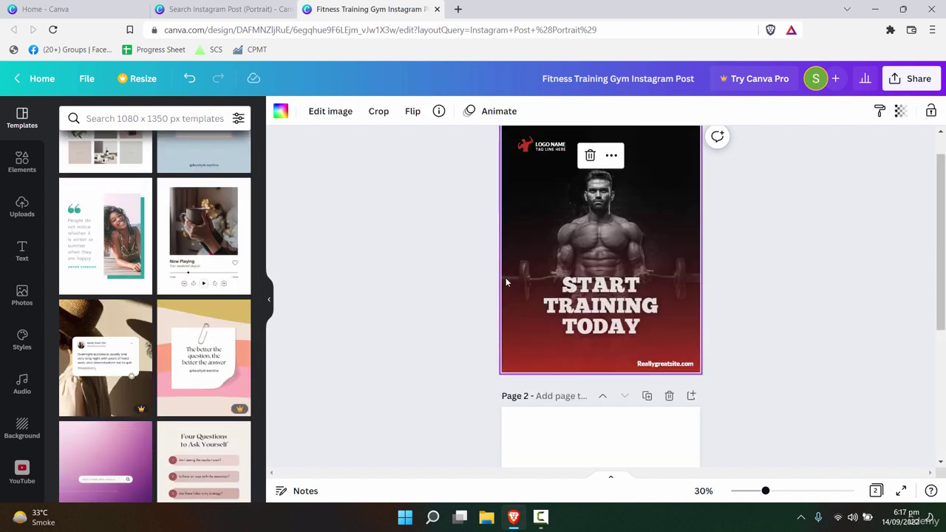
left_click(816, 250)
left_click(621, 170)
scroll(783, 285, "up", 1)
left_click(810, 229)
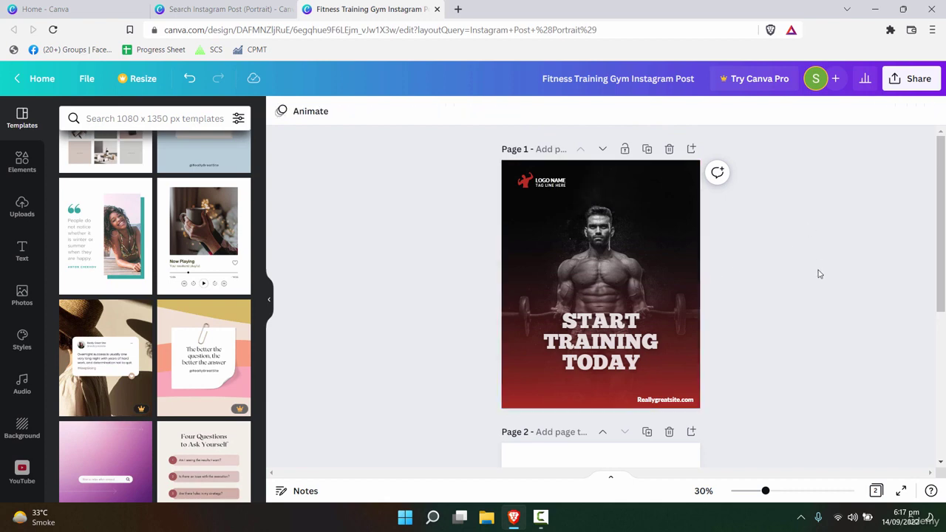
left_click(634, 191)
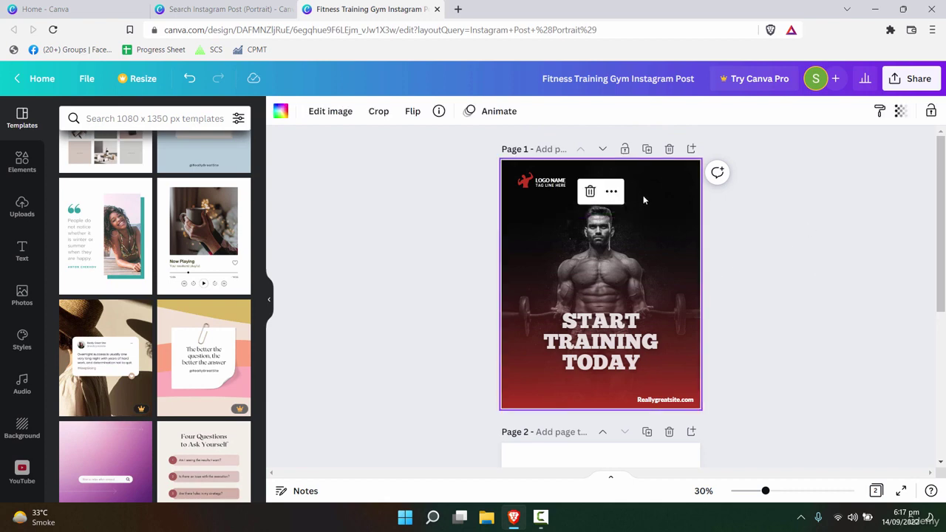
left_click(804, 283)
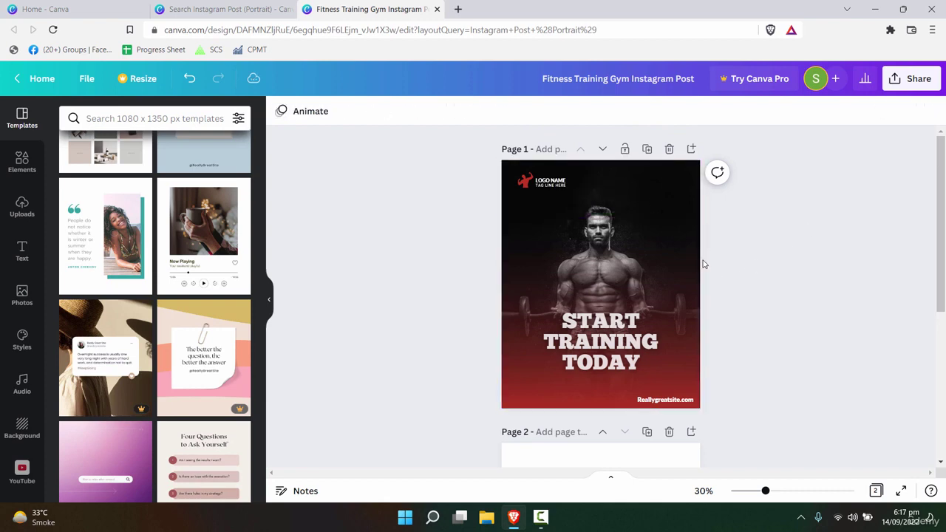
double_click(664, 208)
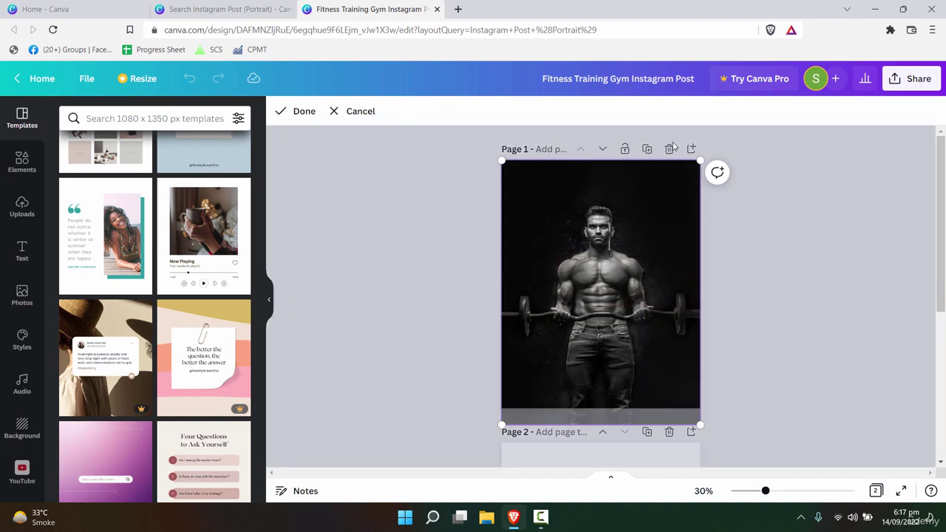
key("Delete")
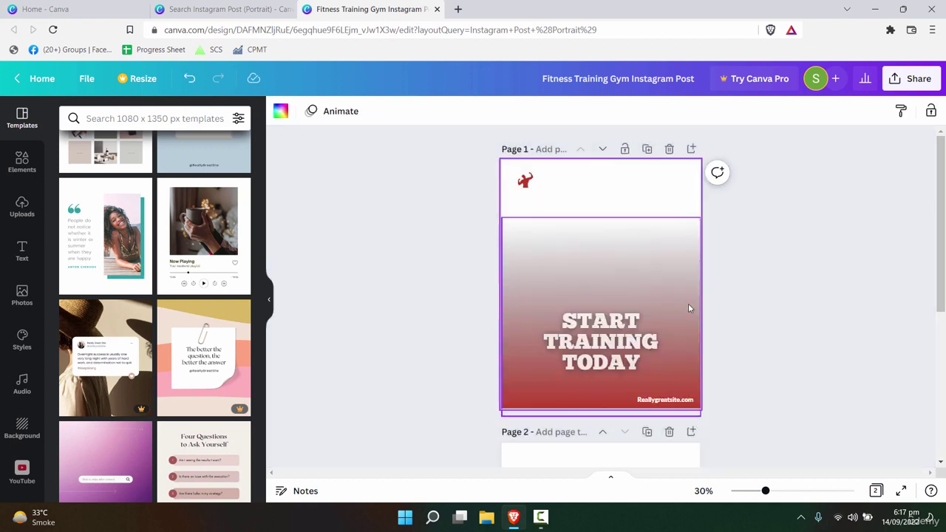
left_click(730, 298)
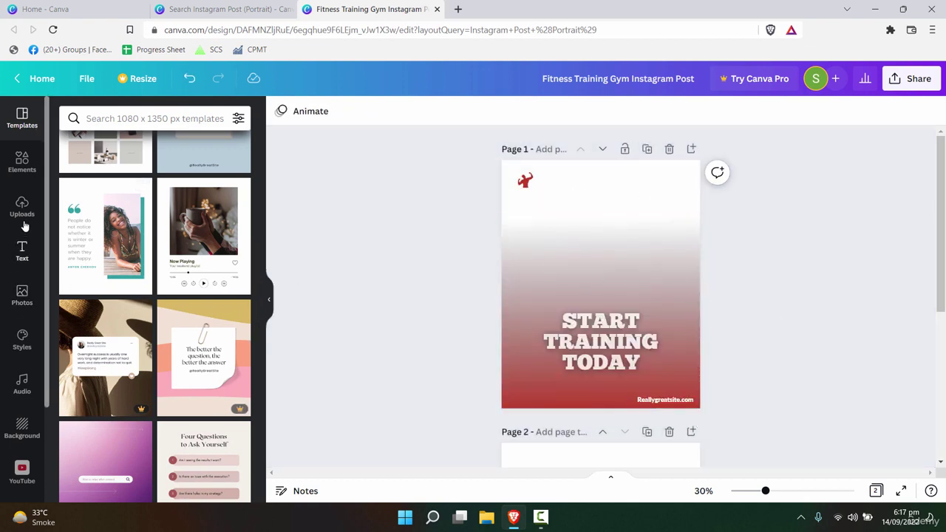
- Place the smiling bearded-man stock photo as page 1's background
left_click(22, 296)
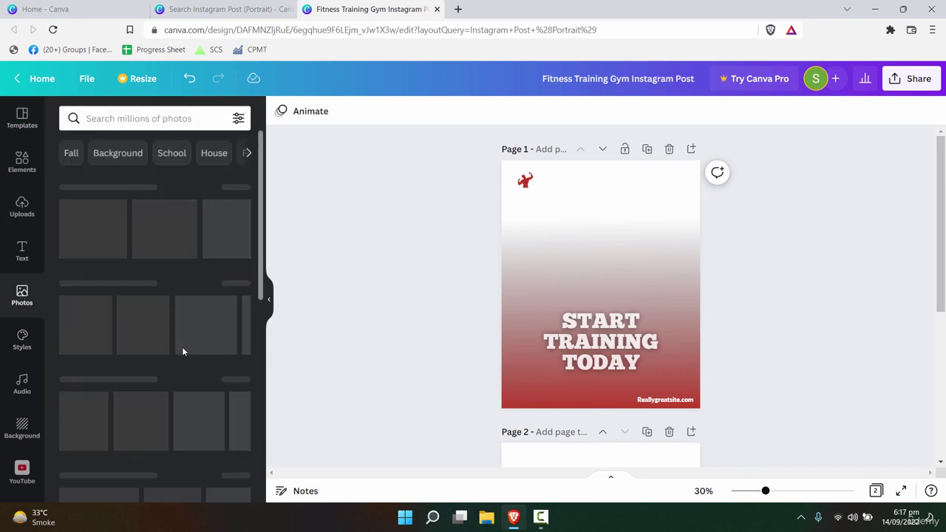
left_click_drag(81, 234, 684, 307)
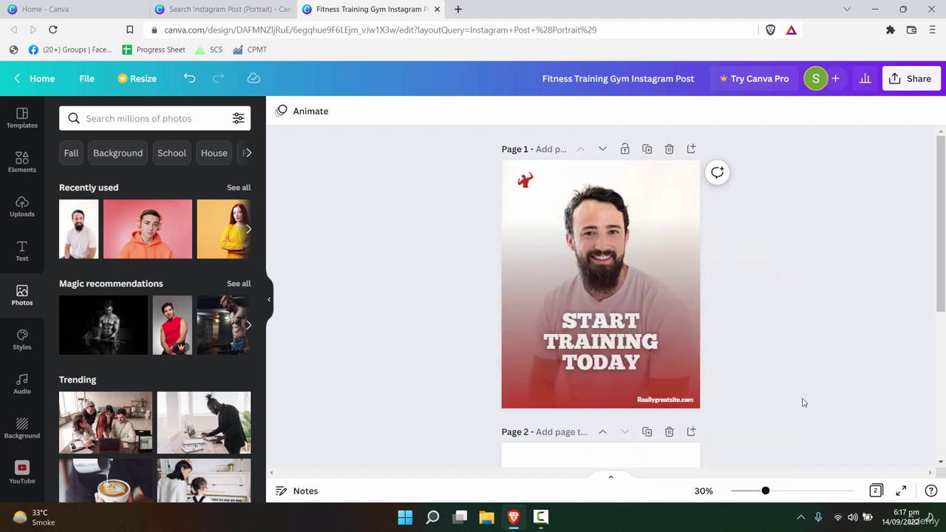
scroll(814, 397, "down", 3)
scroll(816, 396, "up", 3)
scroll(648, 401, "down", 3)
- Try the four-photo collage template on blank page 2, then undo it
left_click(643, 377)
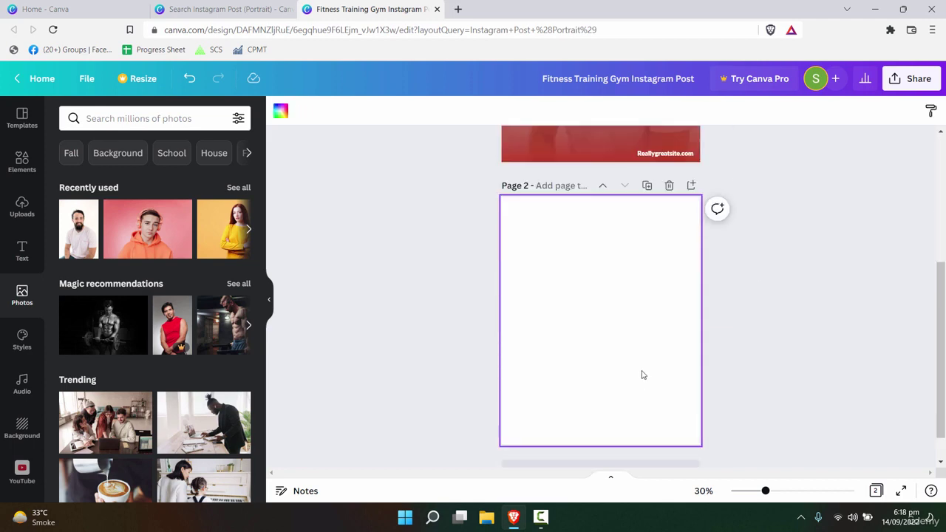
left_click(25, 125)
scroll(91, 347, "down", 5)
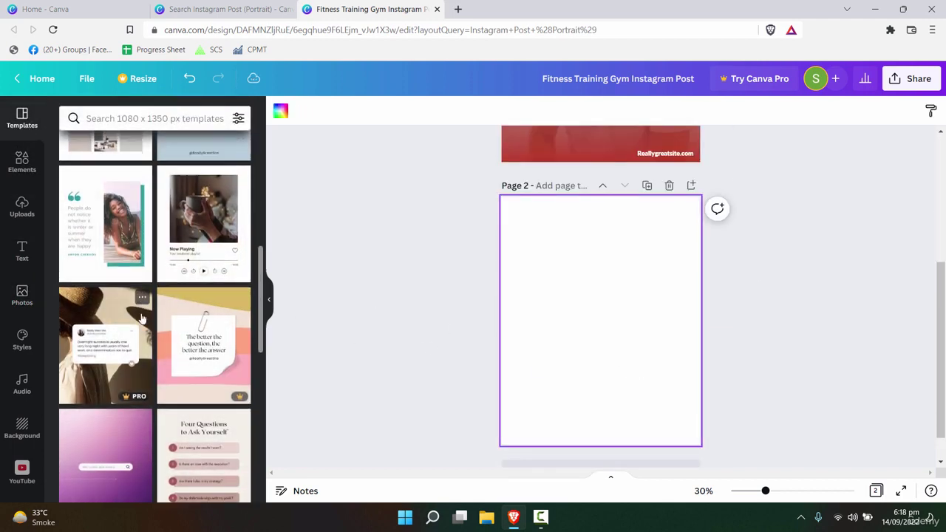
scroll(285, 335, "down", 1)
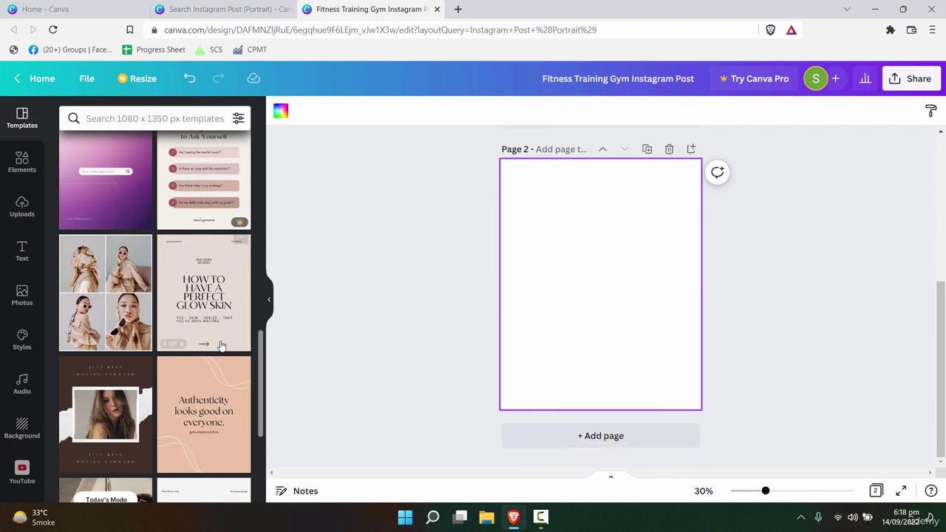
left_click(102, 293)
key("ctrl+z")
- Apply the Free Webinar 'How to Get Financial Freedom' template to page 2
scroll(148, 296, "down", 2)
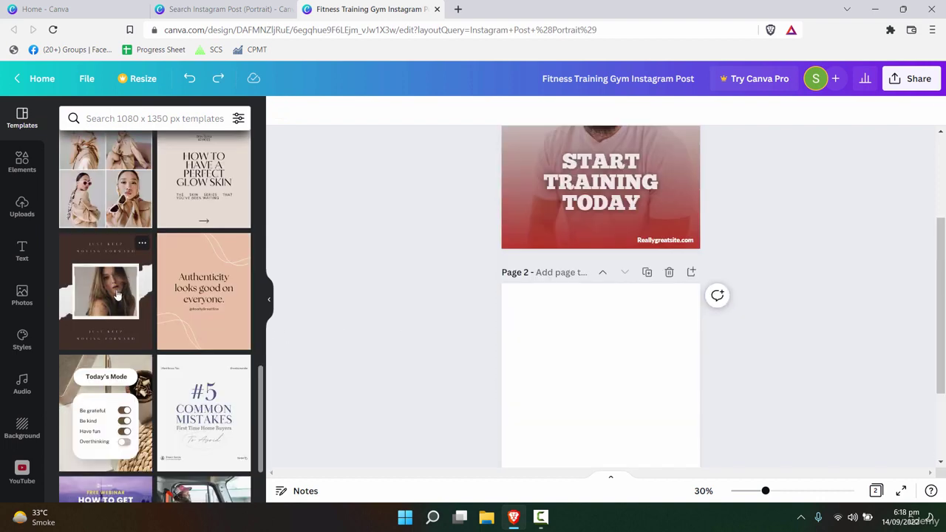
scroll(183, 301, "down", 5)
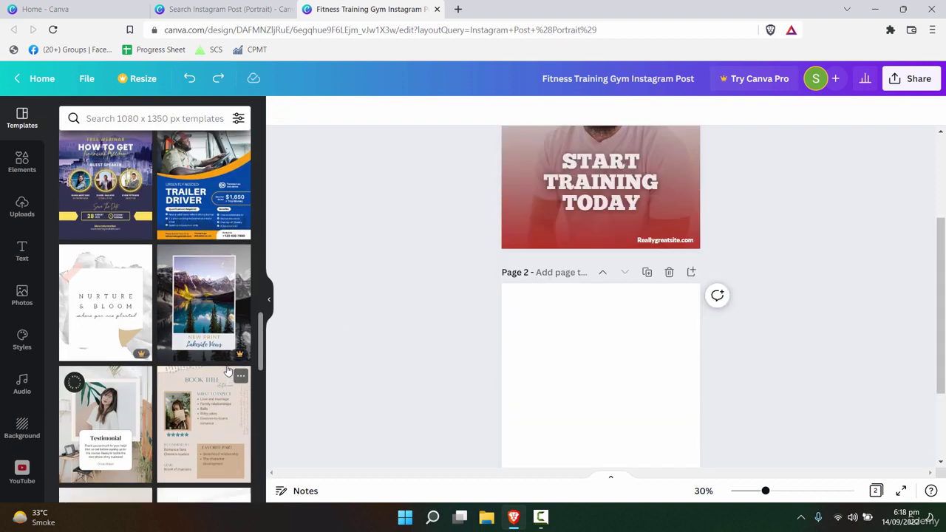
scroll(192, 315, "up", 5)
scroll(190, 317, "down", 2)
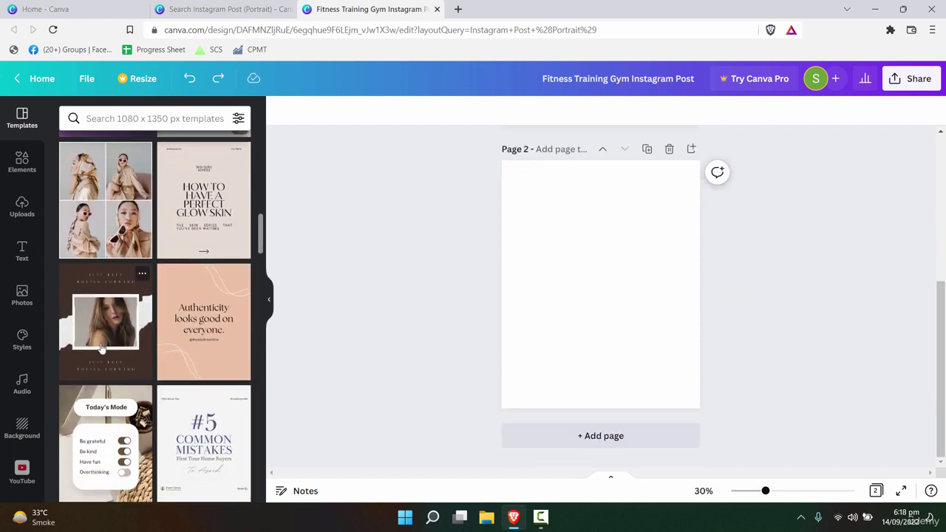
scroll(104, 348, "down", 4)
left_click(105, 257)
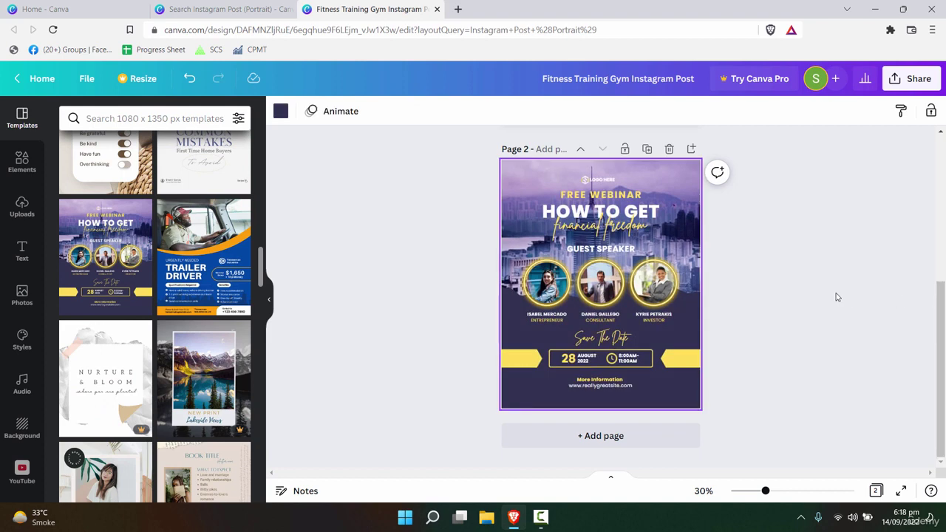
scroll(645, 198, "up", 5)
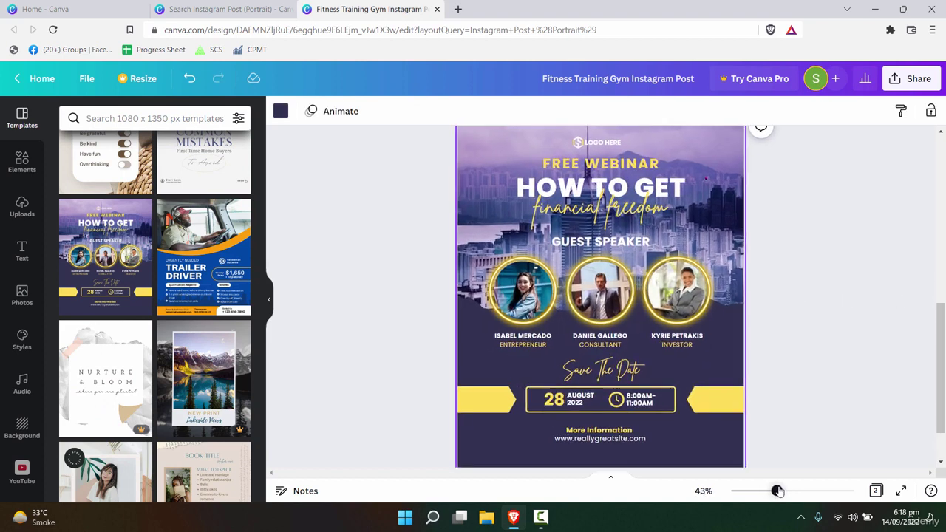
scroll(825, 355, "up", 1)
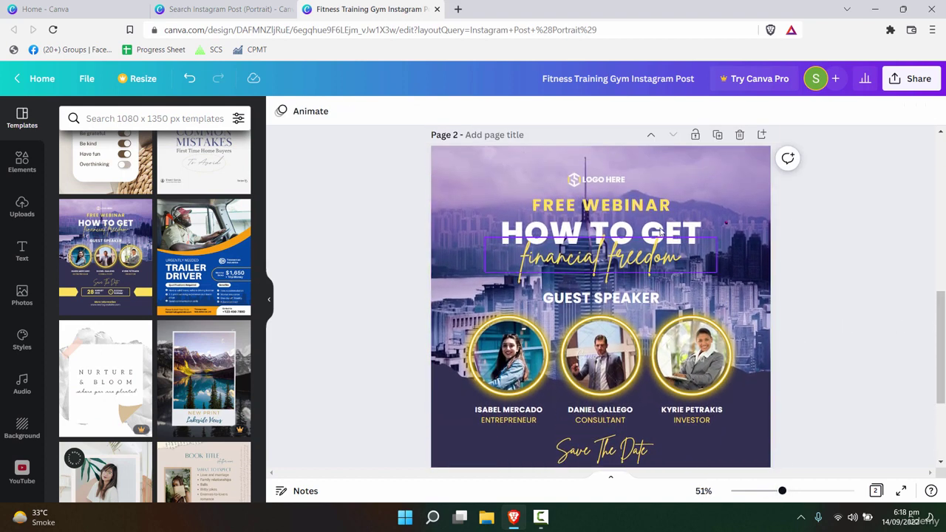
- Delete the photos from the right and middle speaker circles
left_click(768, 201)
left_click(595, 370)
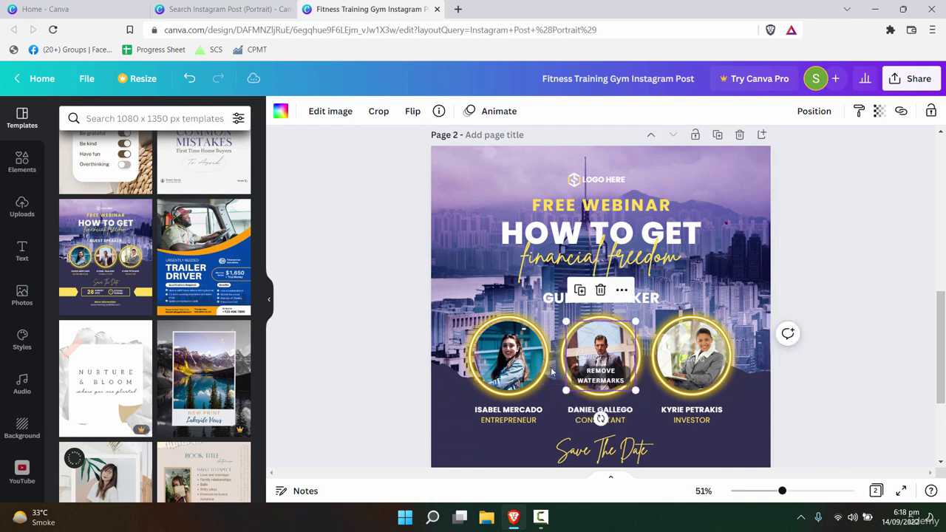
left_click(512, 369)
scroll(823, 391, "down", 2)
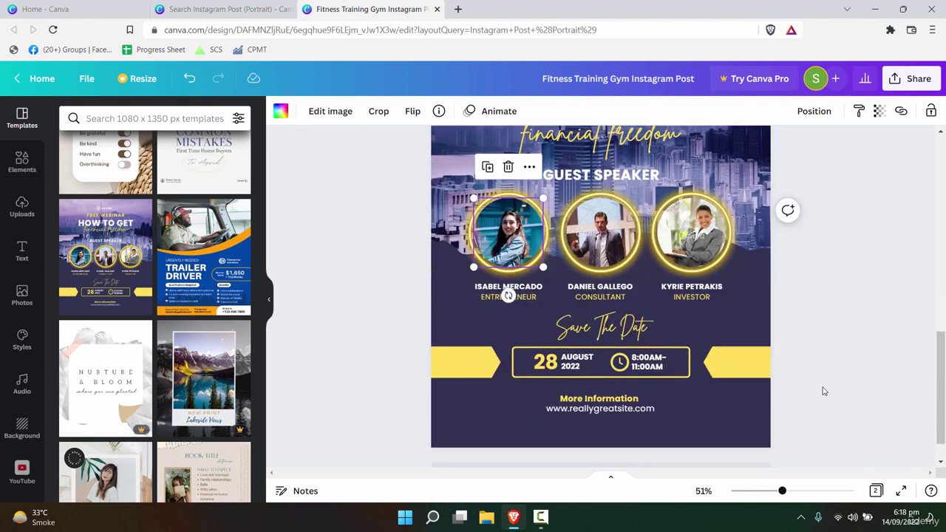
scroll(813, 391, "up", 2)
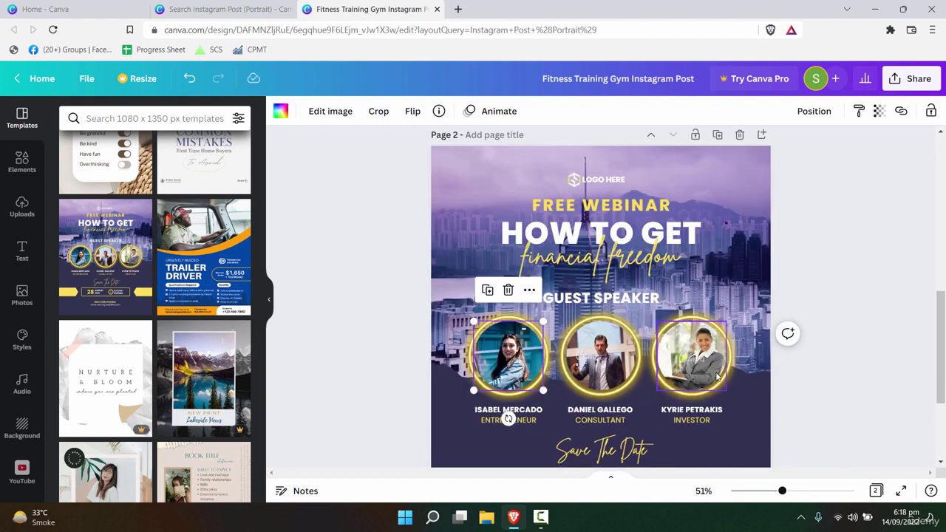
left_click(716, 376)
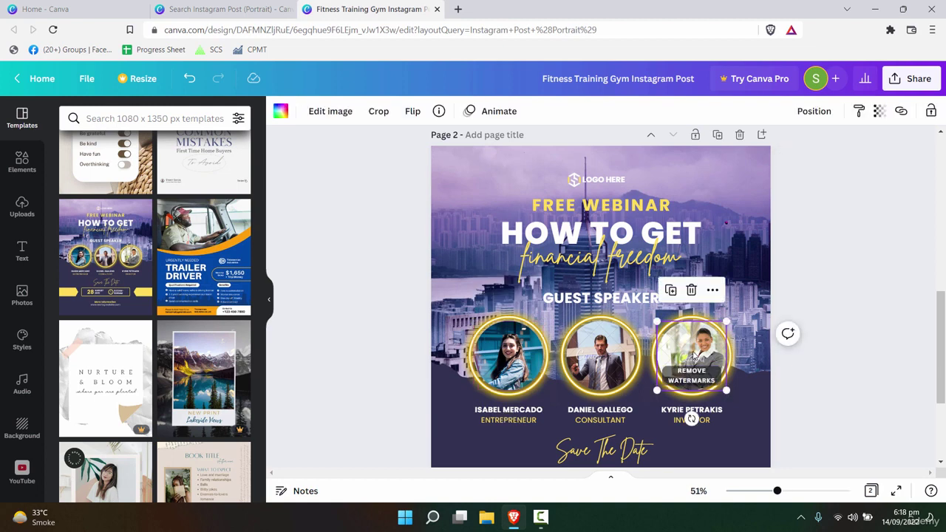
key("Delete")
left_click(601, 355)
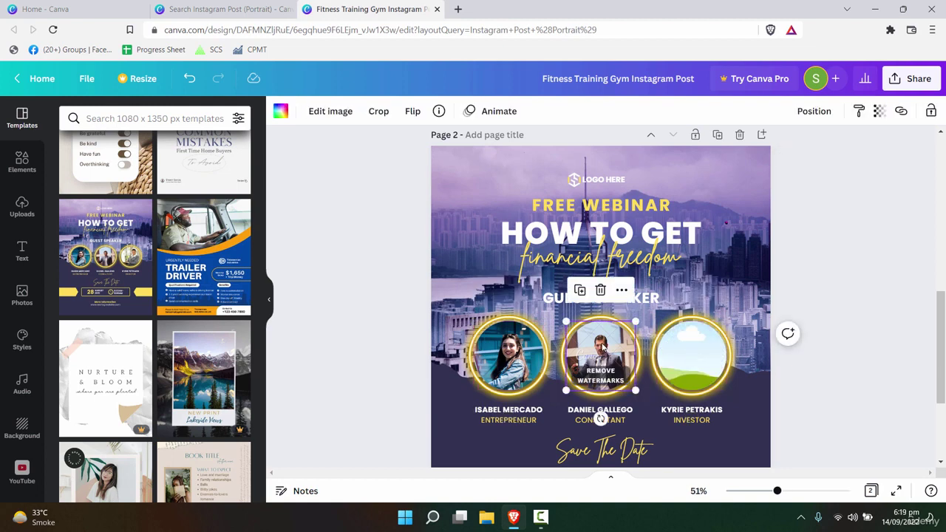
key("Delete")
- Remove the left speaker photo and the city background photo
left_click(494, 356)
key("Delete")
double_click(459, 238)
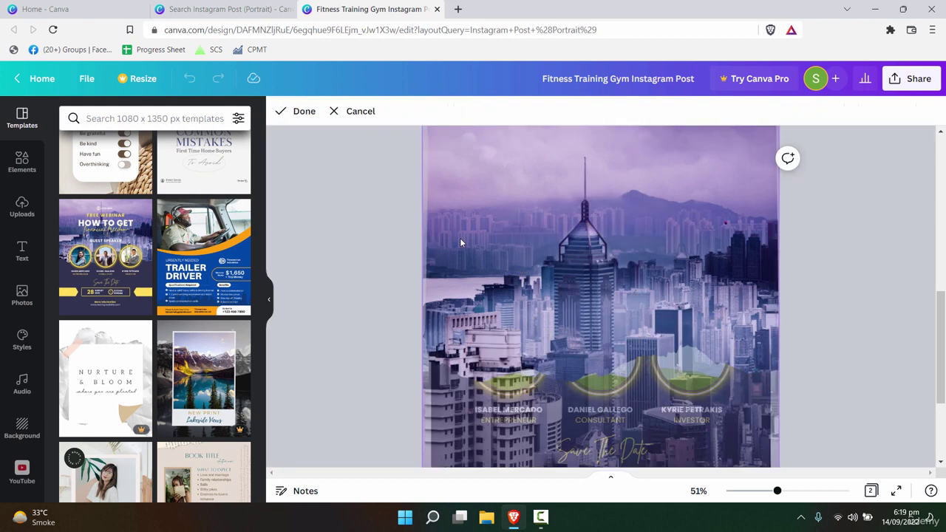
key("Delete")
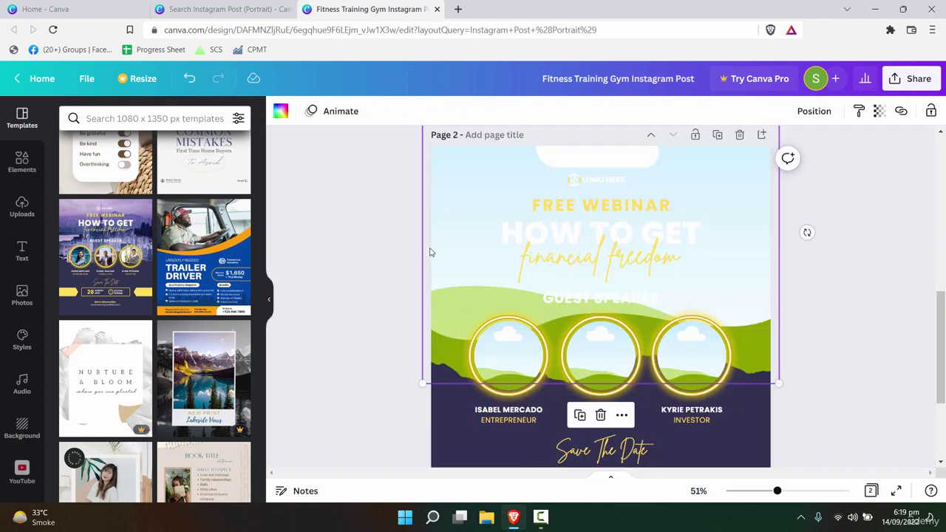
left_click(384, 267)
scroll(895, 313, "down", 2)
scroll(895, 313, "up", 4)
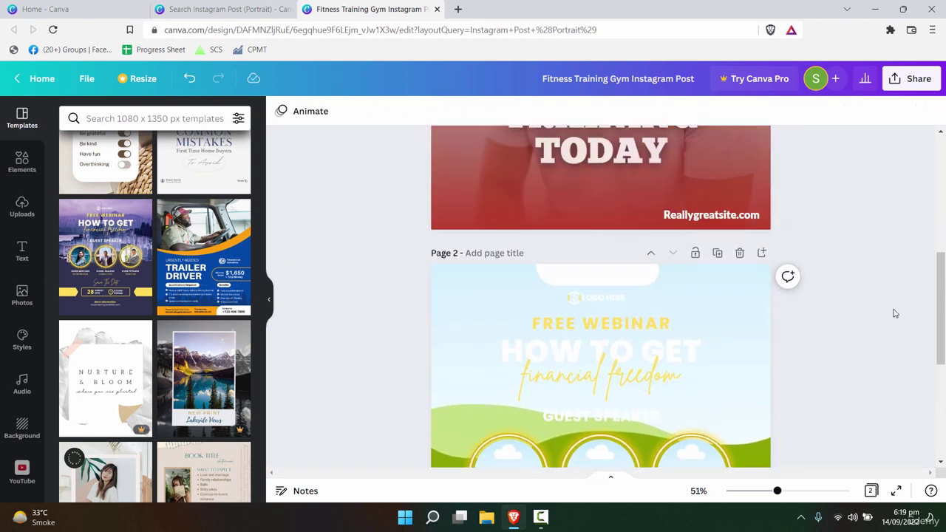
scroll(895, 313, "down", 4)
scroll(897, 312, "up", 2)
scroll(901, 310, "down", 2)
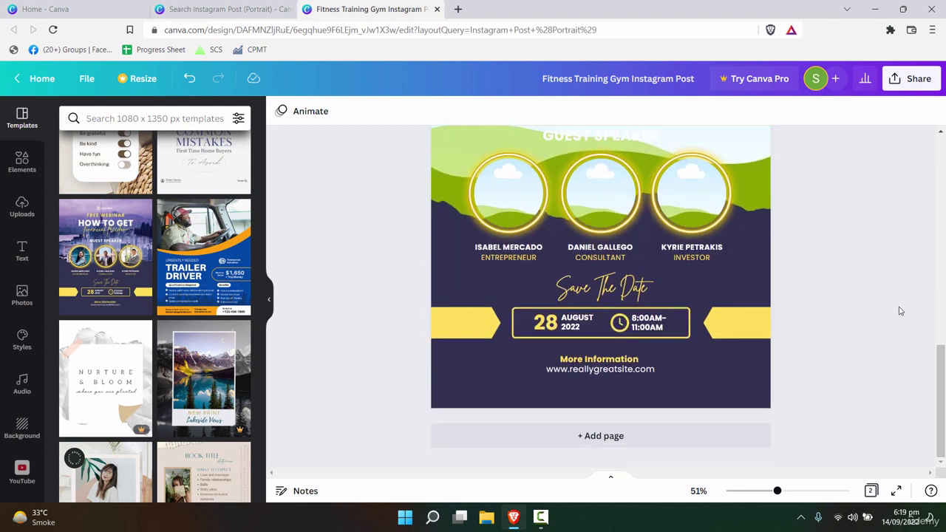
scroll(900, 311, "up", 2)
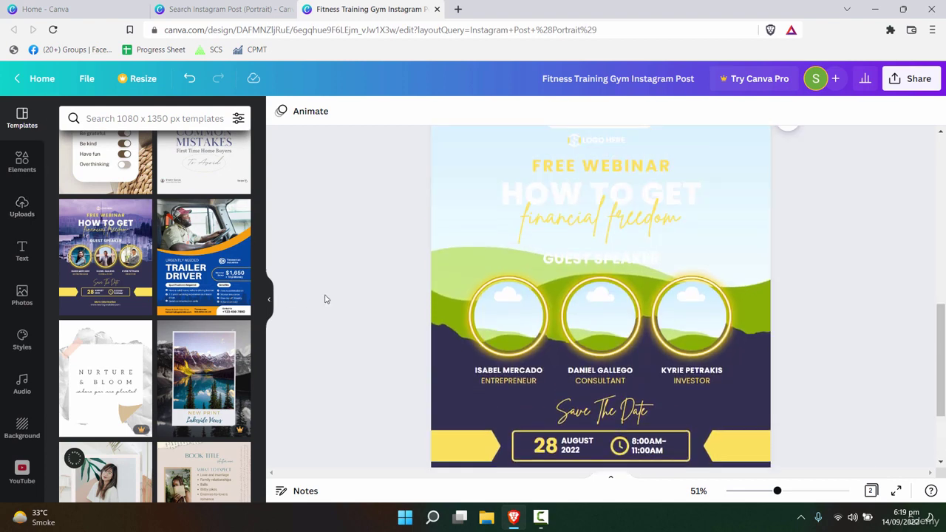
- Set a 'travel' photo of a woman at a waterfall as background, faded to 48 transparency
left_click(23, 206)
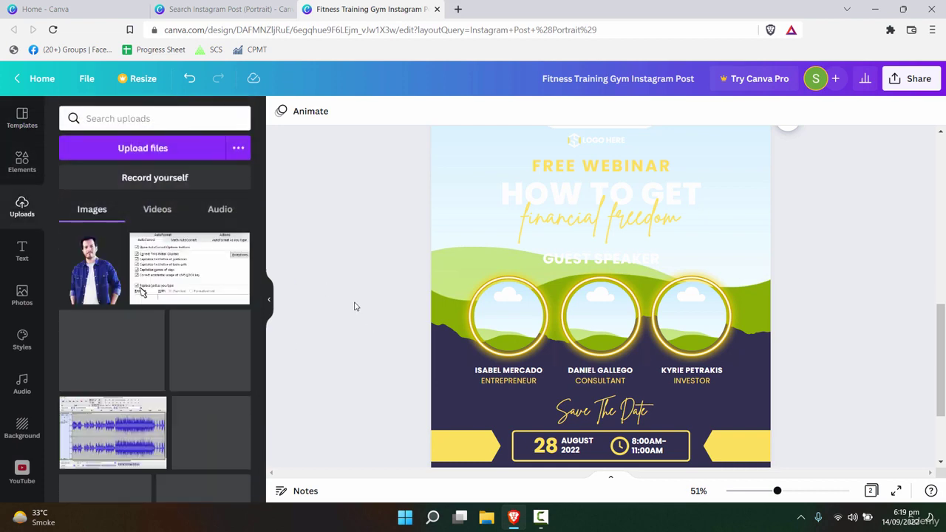
left_click(154, 118)
type("travel")
key("Return")
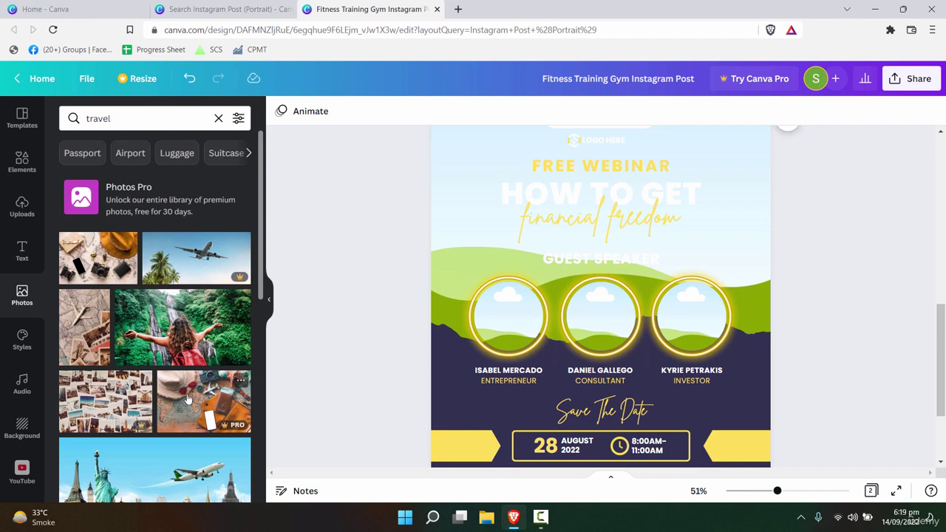
left_click_drag(183, 326, 488, 244)
left_click(472, 202)
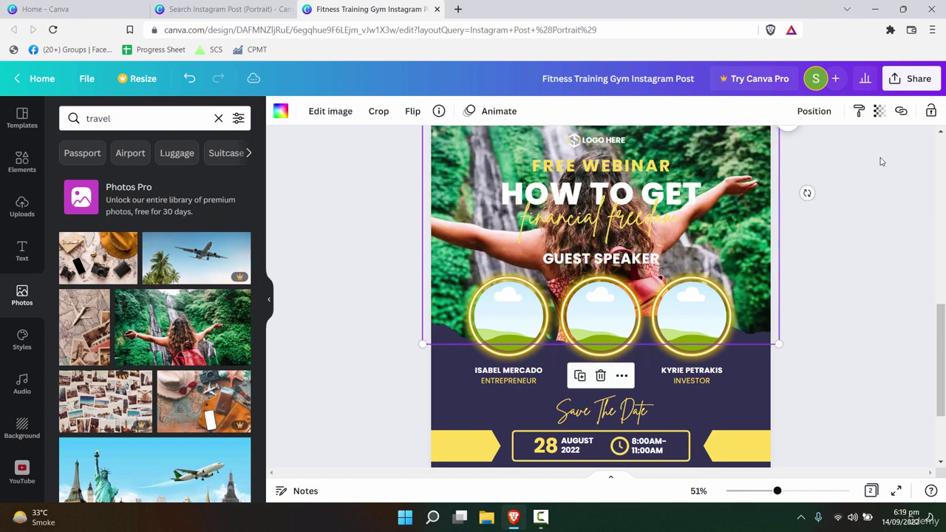
left_click(880, 111)
left_click_drag(878, 164, 793, 166)
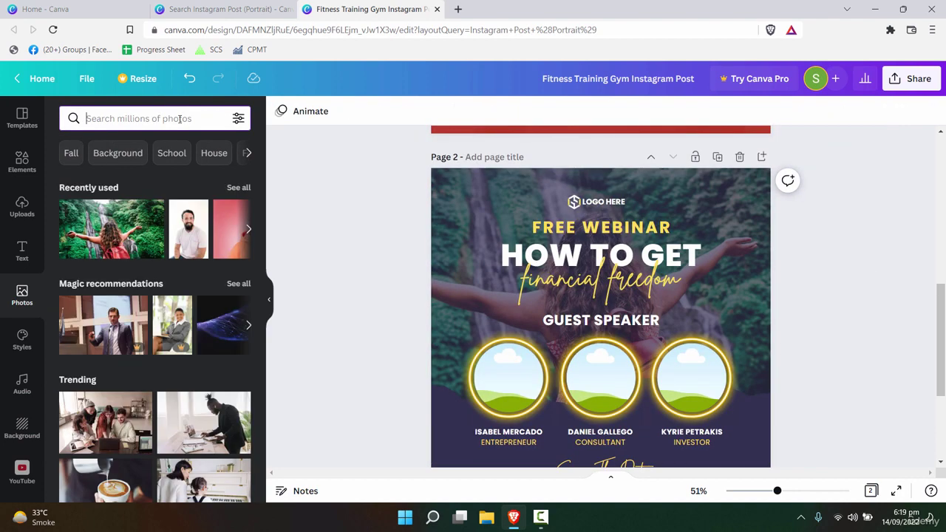
- Search Photos for 'places to visit'
left_click(179, 118)
type("places to c")
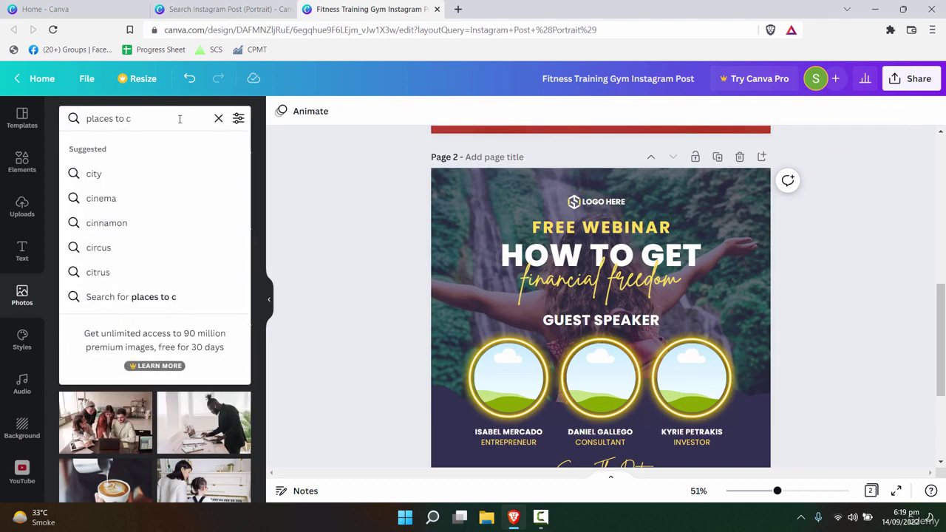
key("BackSpace")
type("visit")
key("Return")
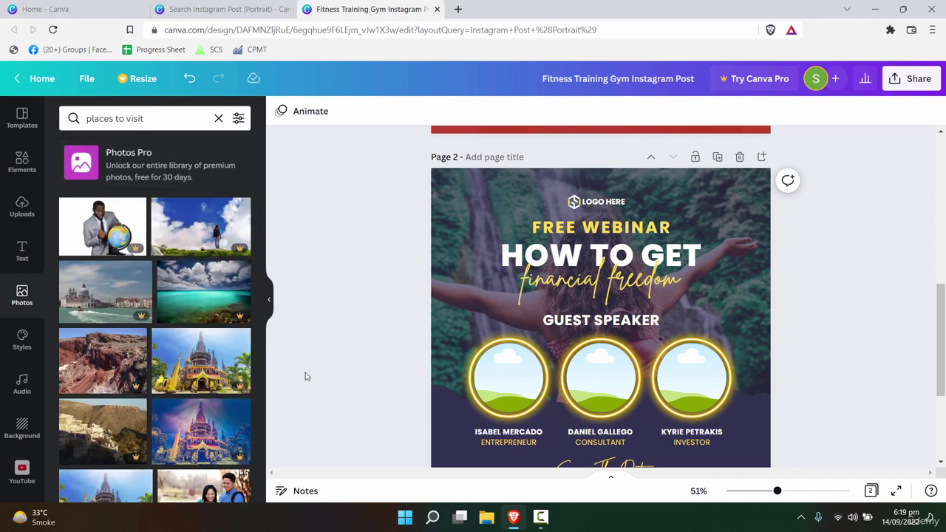
scroll(329, 370, "down", 2)
- Fill the three speaker circles with 'attractions' photos: sunset skyline, water and sky
triple_click(168, 118)
type("attractions")
key("Return")
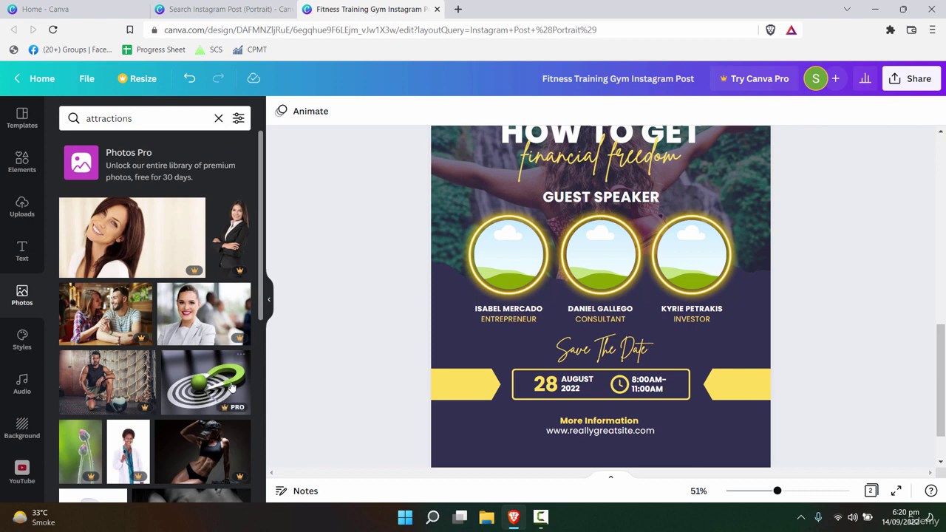
scroll(254, 378, "down", 3)
scroll(252, 377, "down", 2)
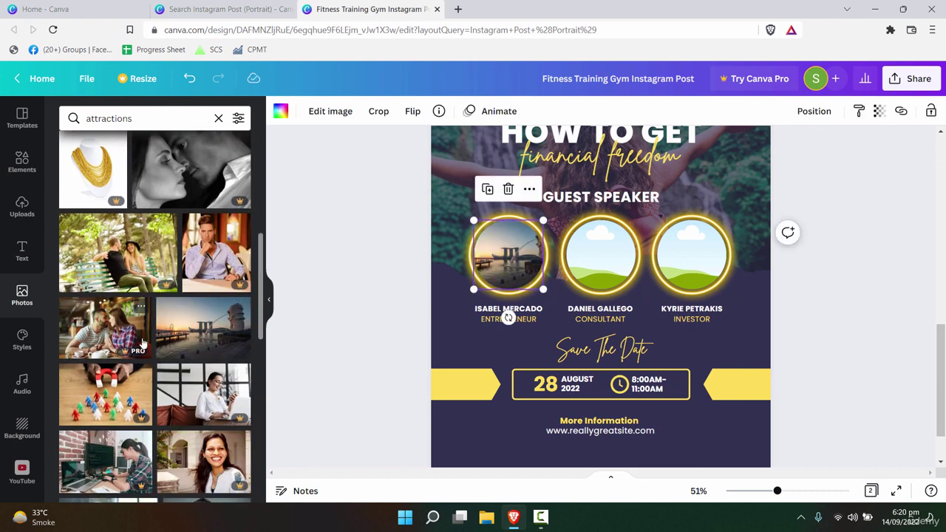
scroll(143, 343, "down", 2)
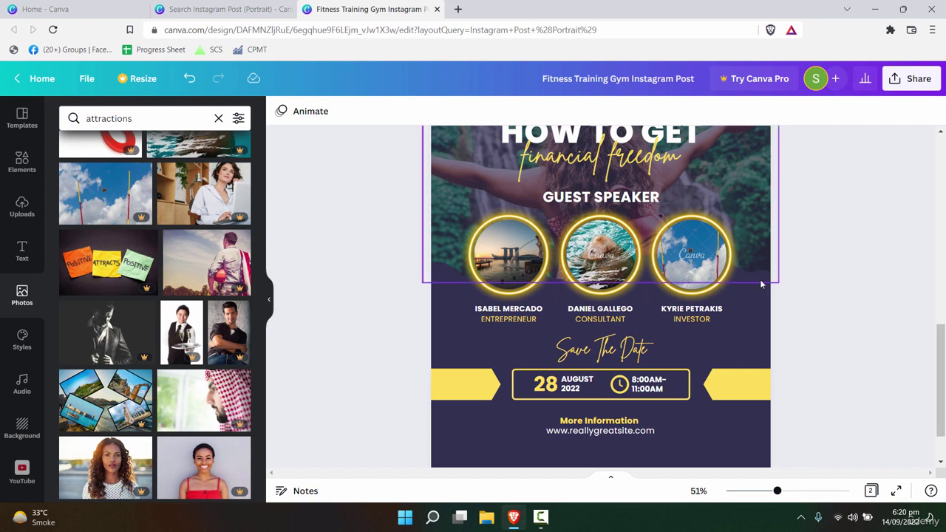
left_click(702, 259)
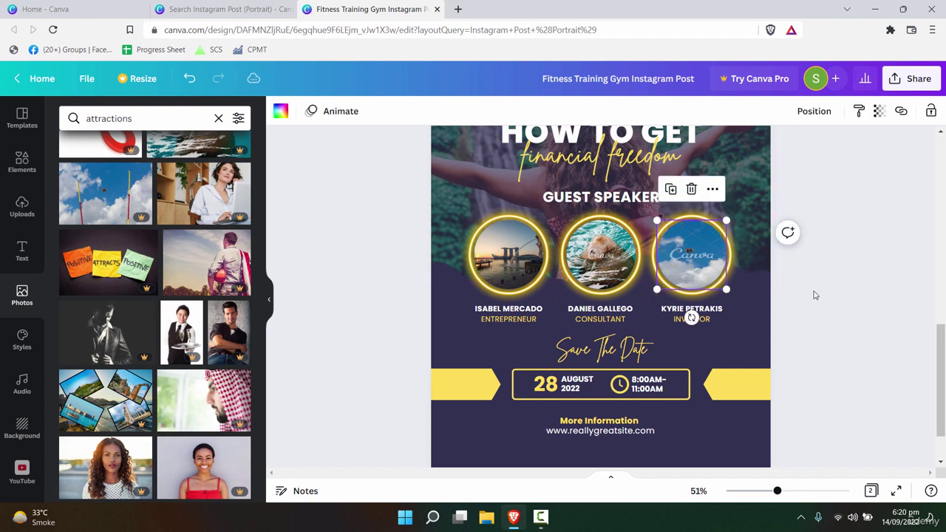
scroll(836, 296, "up", 10)
scroll(894, 312, "down", 10)
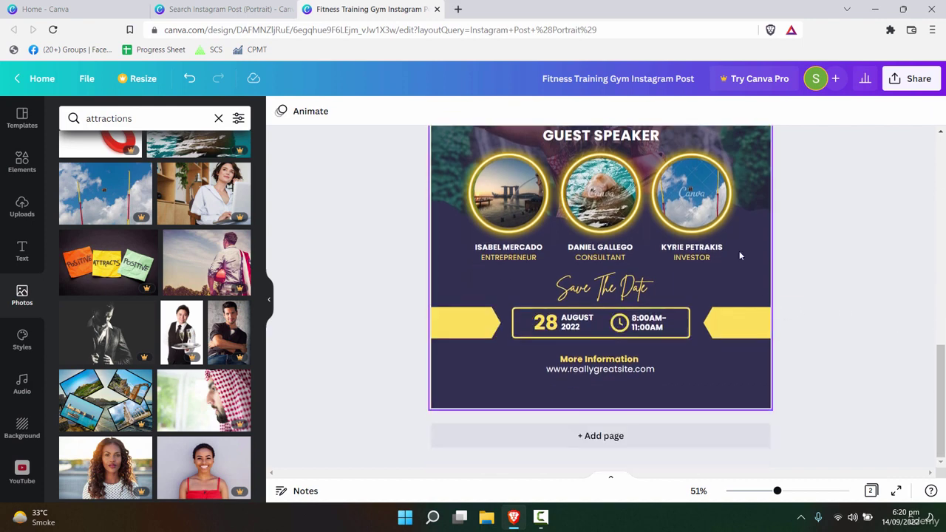
- Delete the photos from the right, middle and left speaker circles
left_click(704, 206)
key("Delete")
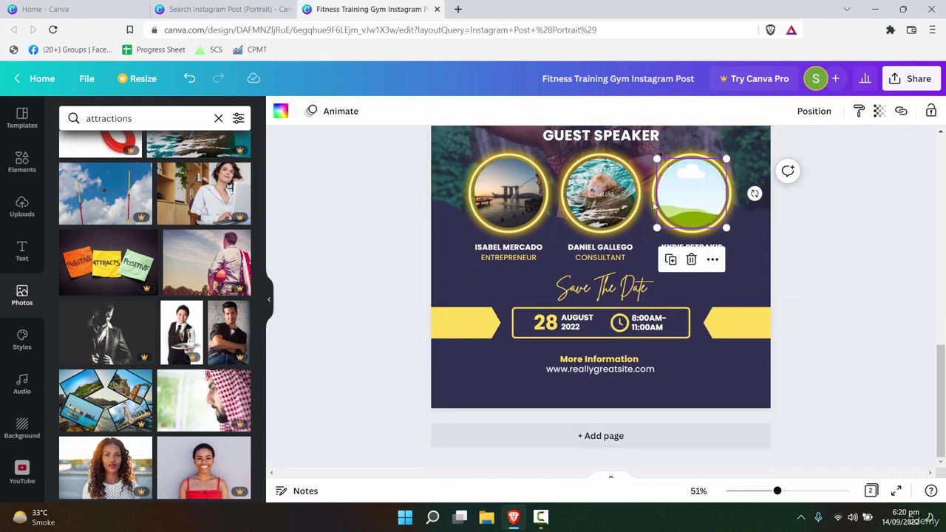
left_click(612, 205)
key("Delete")
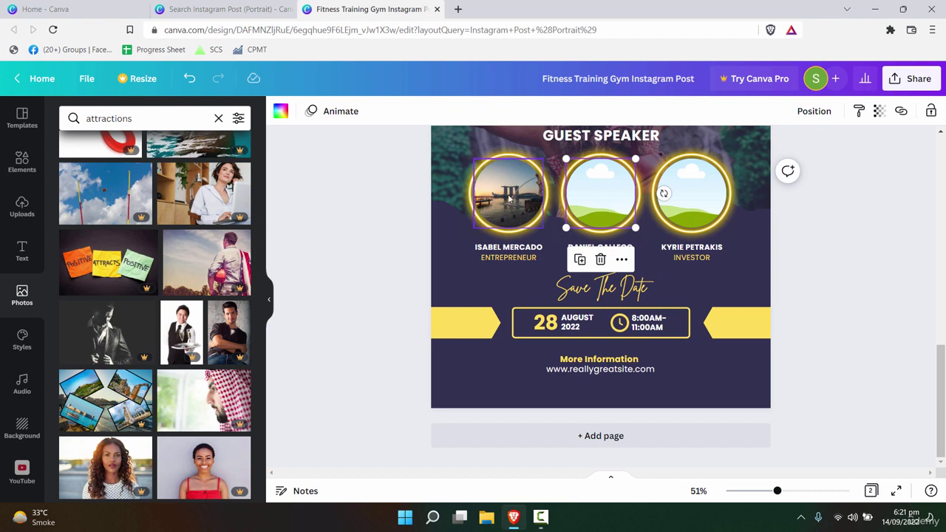
left_click(509, 198)
key("Delete")
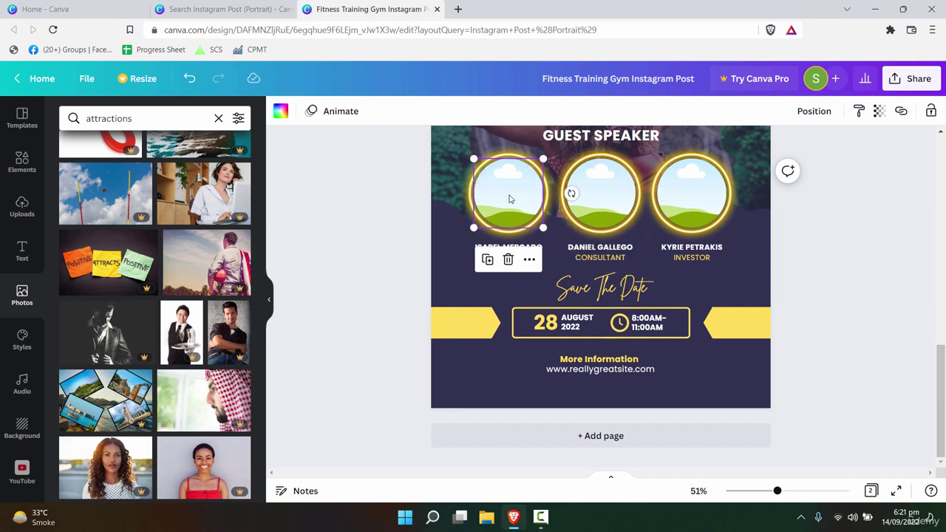
- Remove the waterfall background photo from page 2
scroll(481, 197, "up", 3)
left_click(448, 201)
double_click(448, 200)
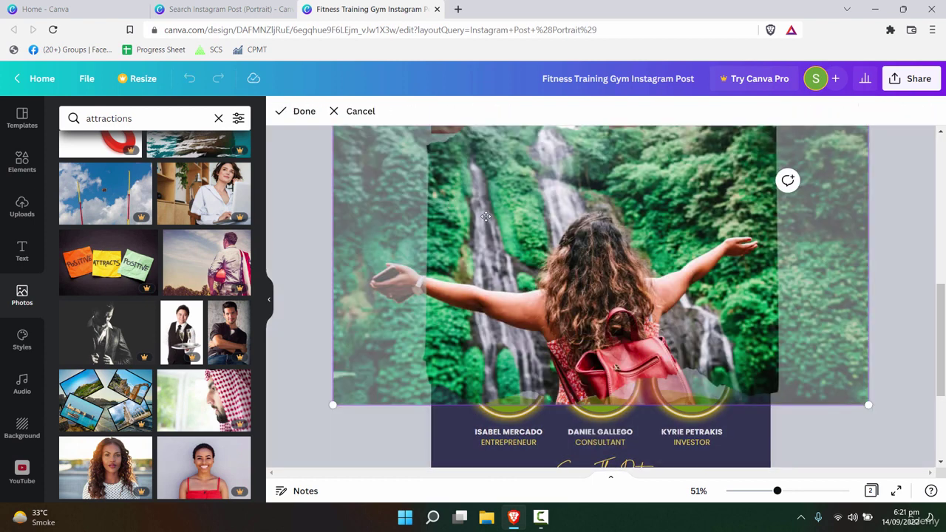
key("Escape")
left_click(893, 331)
scroll(866, 321, "up", 4)
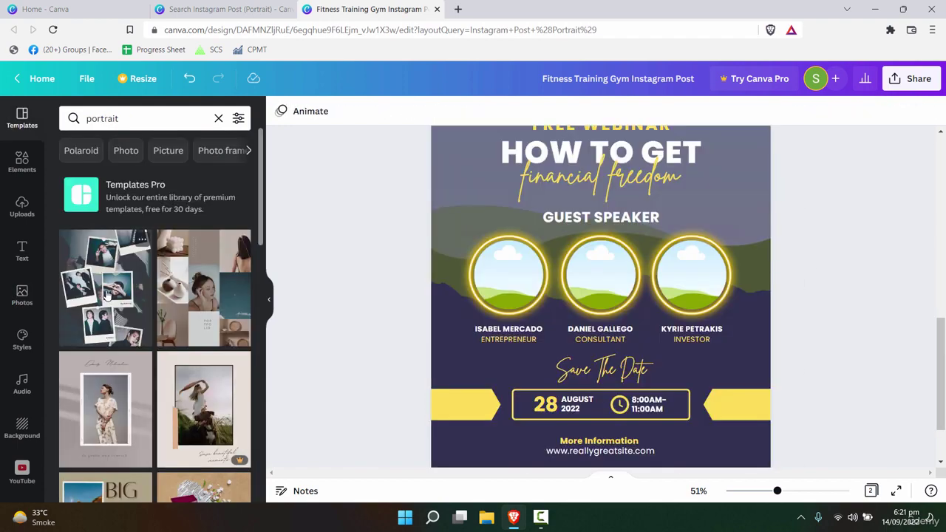
- Add a page after page 1 and apply the Big Sale template to it
scroll(108, 294, "down", 3)
scroll(820, 203, "up", 8)
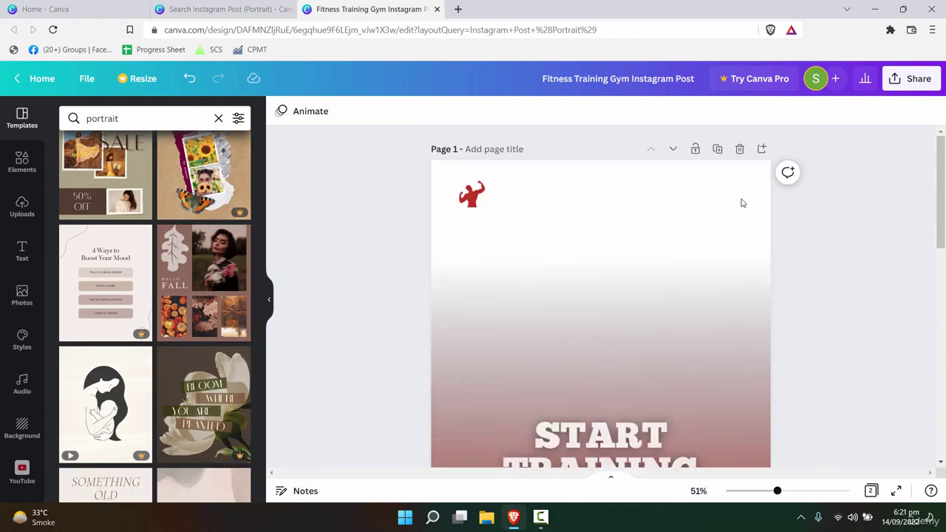
left_click(762, 149)
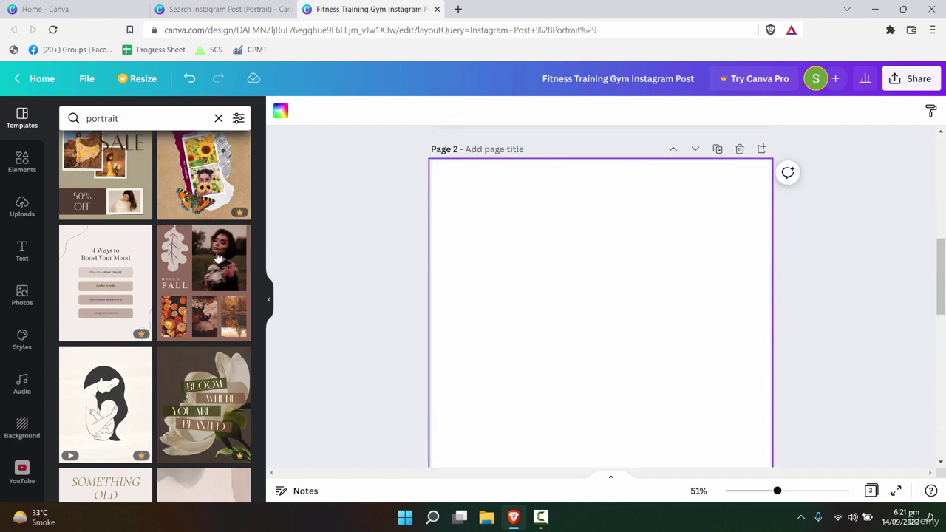
scroll(207, 255, "up", 3)
left_click(105, 337)
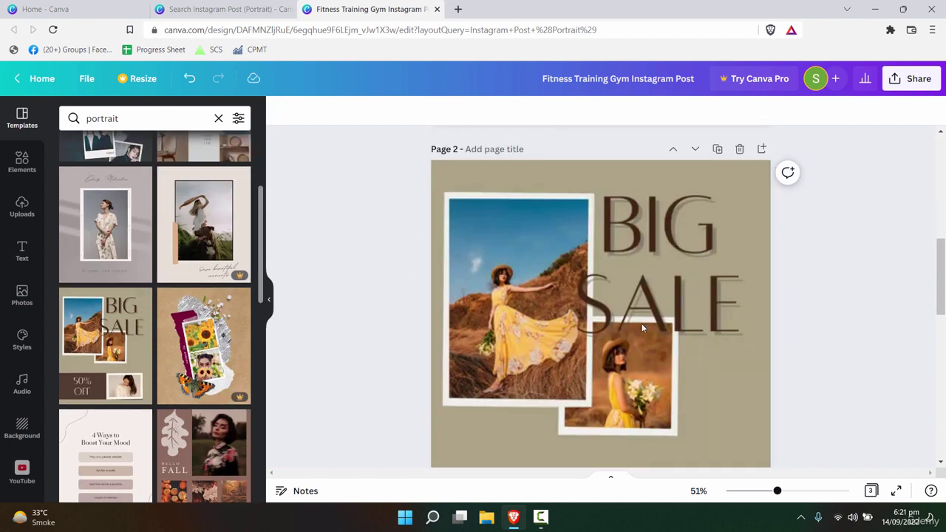
- Delete the large and small yellow-dress photos from the Big Sale page
left_click(526, 294)
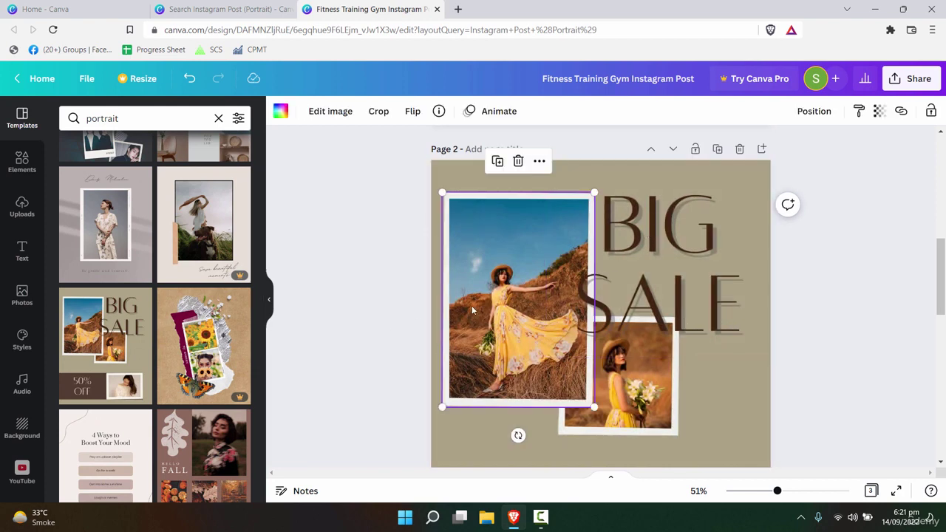
key("Delete")
left_click(640, 398)
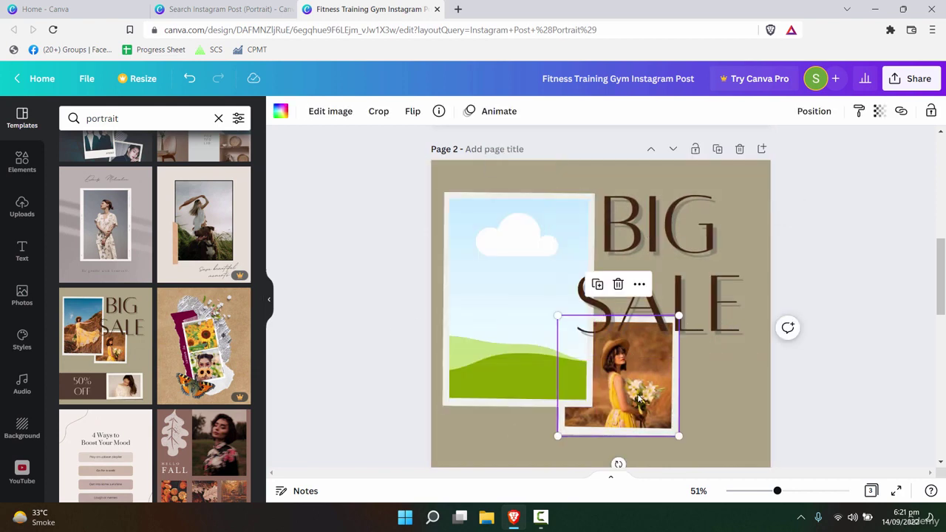
key("Delete")
key("Escape")
scroll(748, 220, "up", 4)
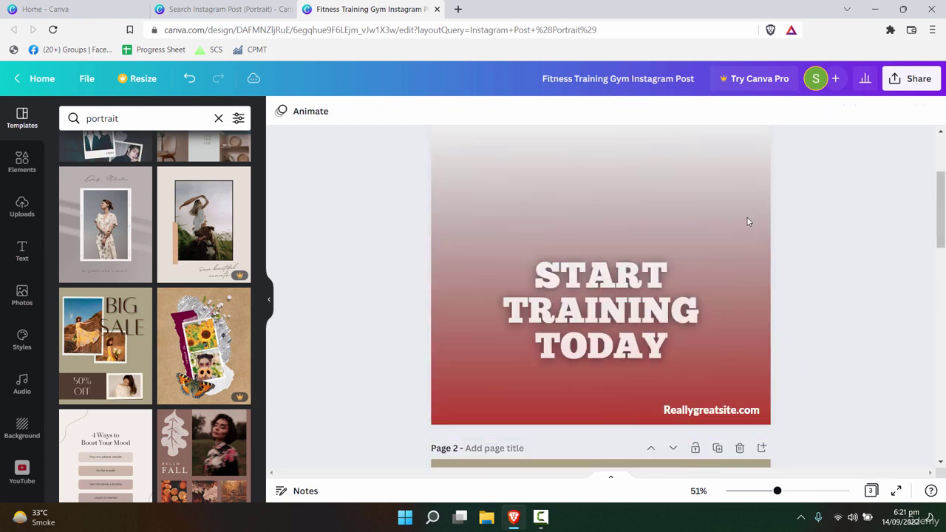
scroll(846, 278, "down", 3)
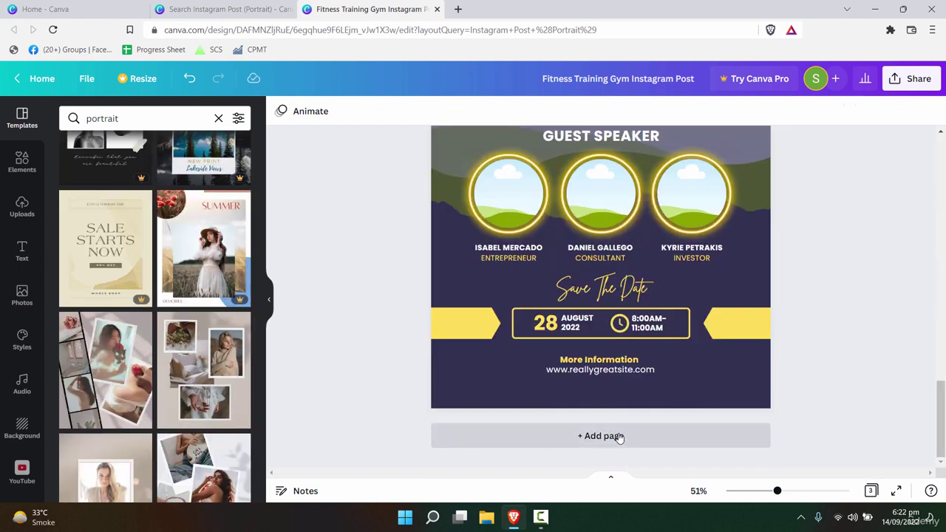
- Add a fourth page using the four-photo collage template
left_click(613, 437)
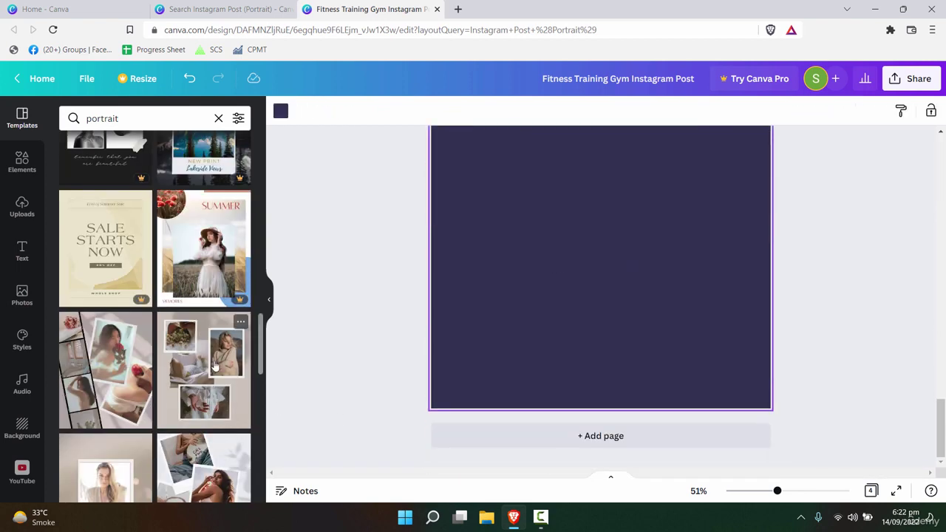
left_click(203, 362)
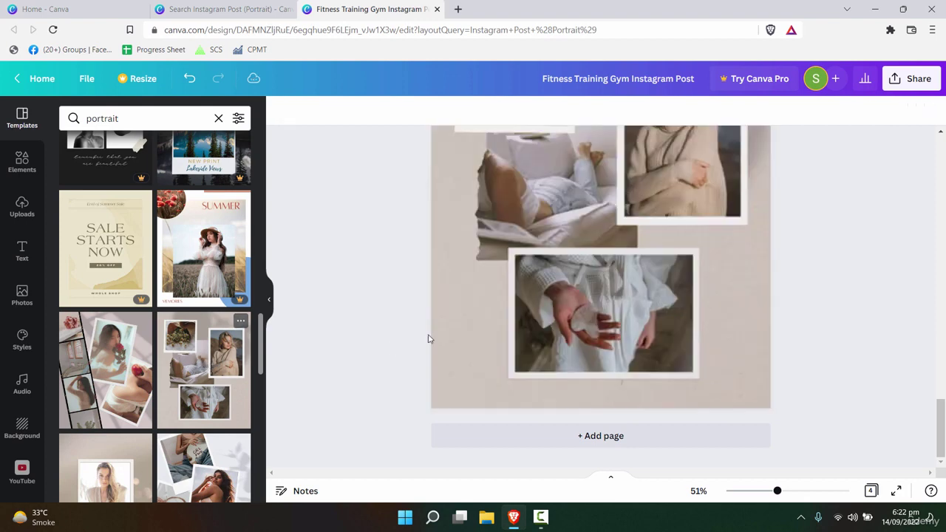
scroll(665, 331, "up", 3)
scroll(840, 327, "up", 2)
scroll(814, 326, "down", 5)
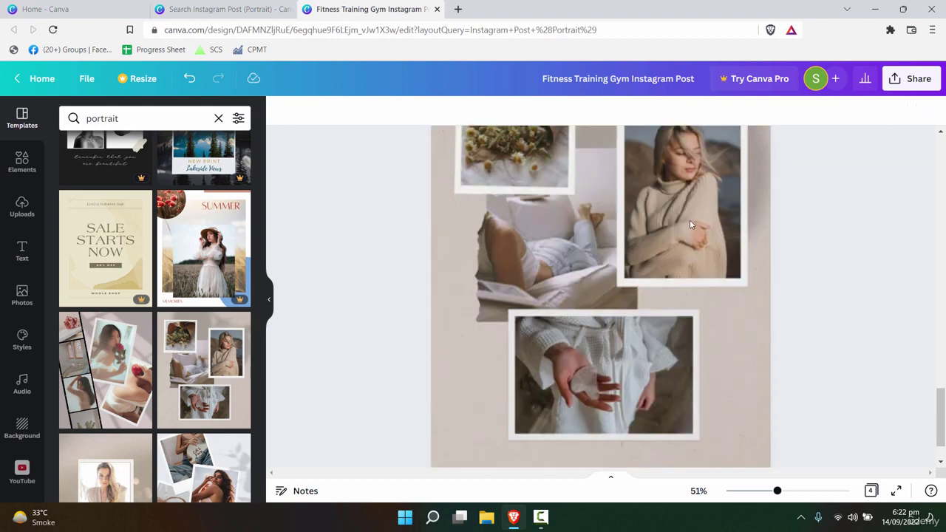
scroll(804, 371, "up", 2)
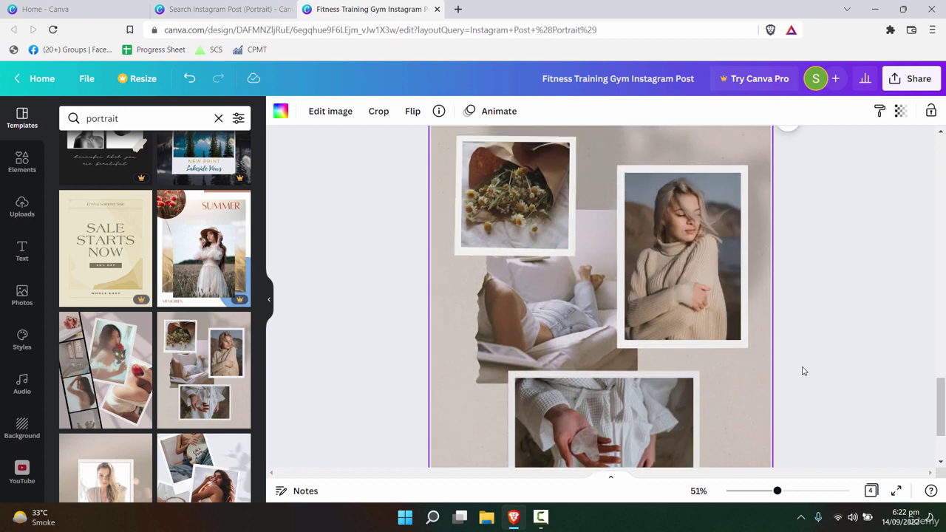
- Delete the sweater, daisy, lying-woman and hand photos from the collage page
left_click(695, 274)
key("Delete")
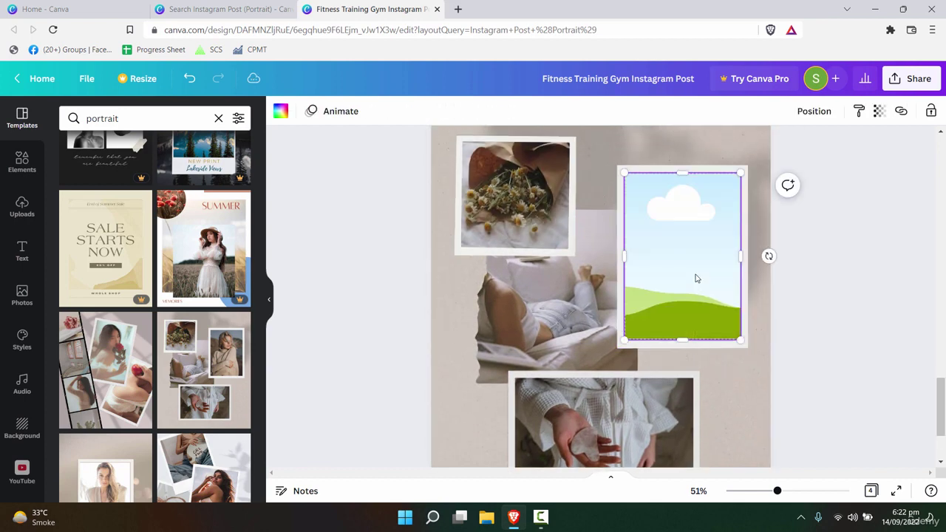
left_click(527, 224)
key("Delete")
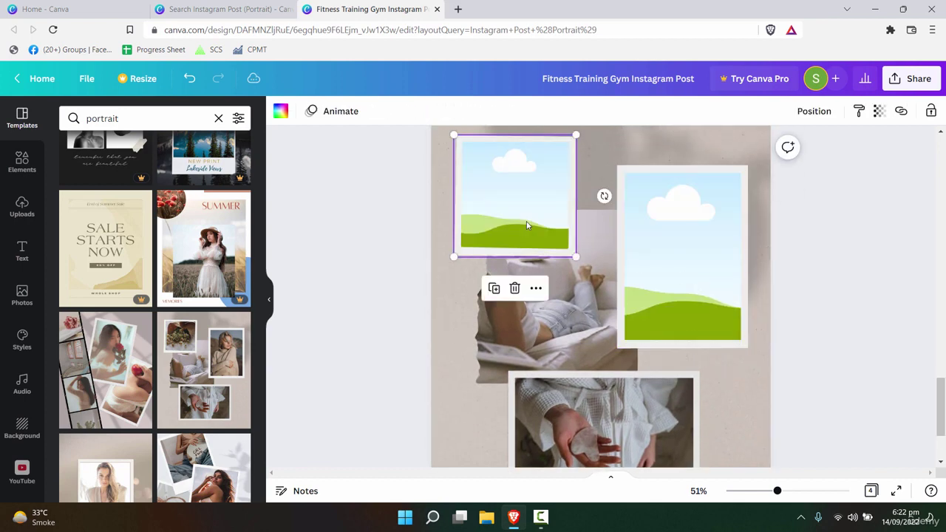
left_click(565, 358)
key("Delete")
left_click(621, 444)
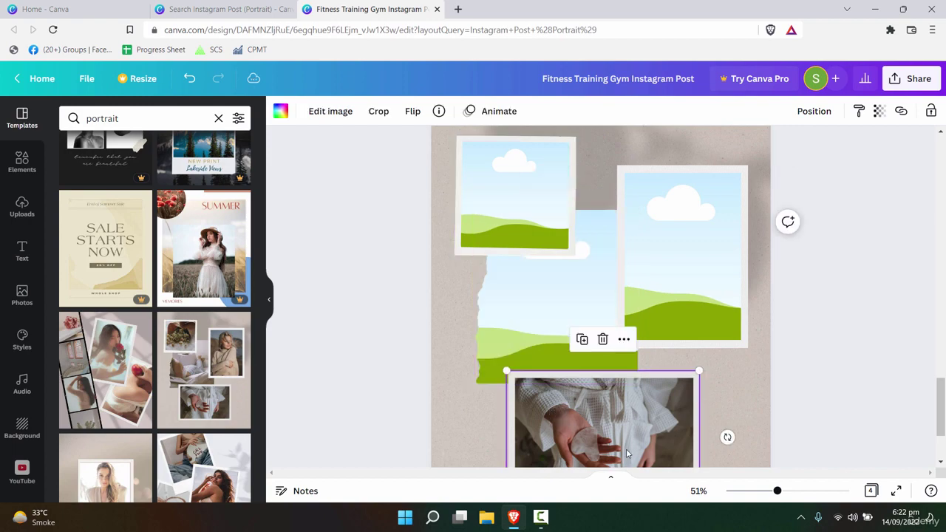
key("Delete")
scroll(480, 157, "up", 15)
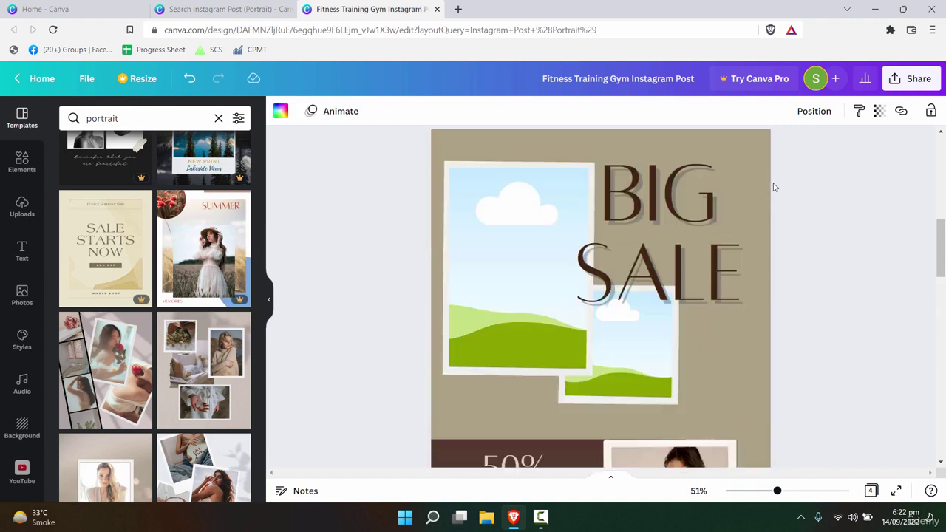
- From the home page's Recent designs, rename the fitness training design to 'Travel Company Design template'
left_click(38, 78)
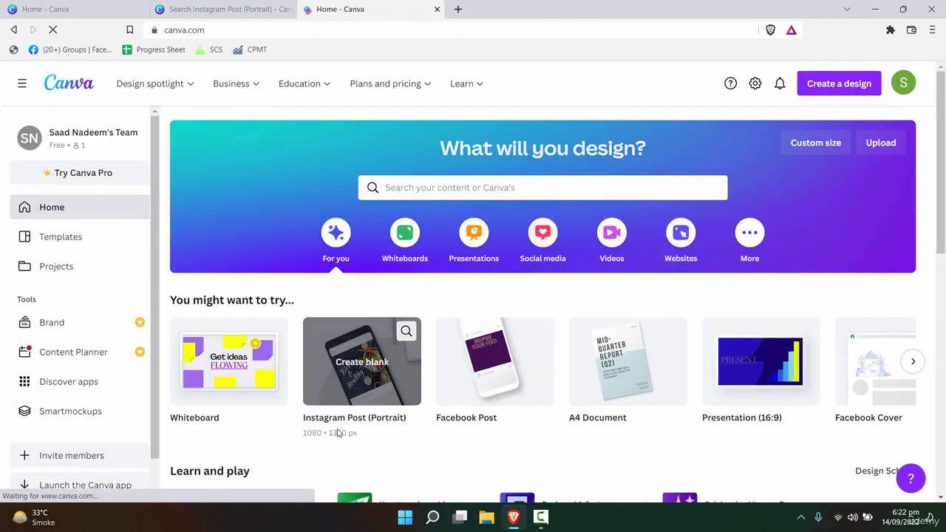
scroll(363, 414, "down", 4)
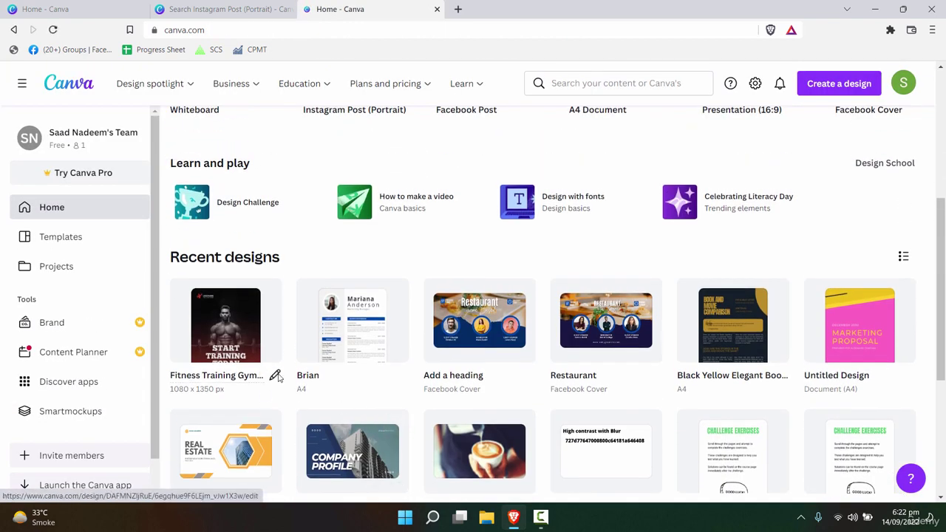
left_click(277, 378)
key("BackSpace")
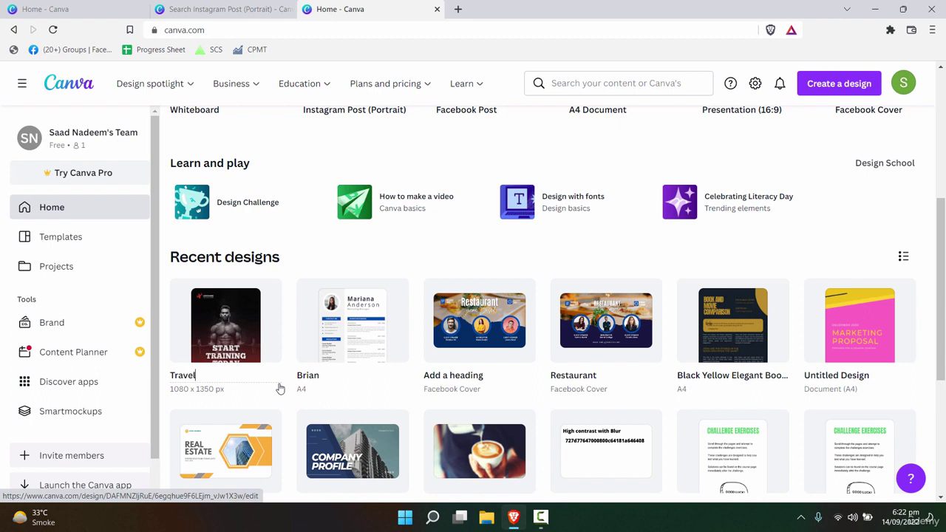
type("Travel Compa")
type("ny Design template")
key("Return")
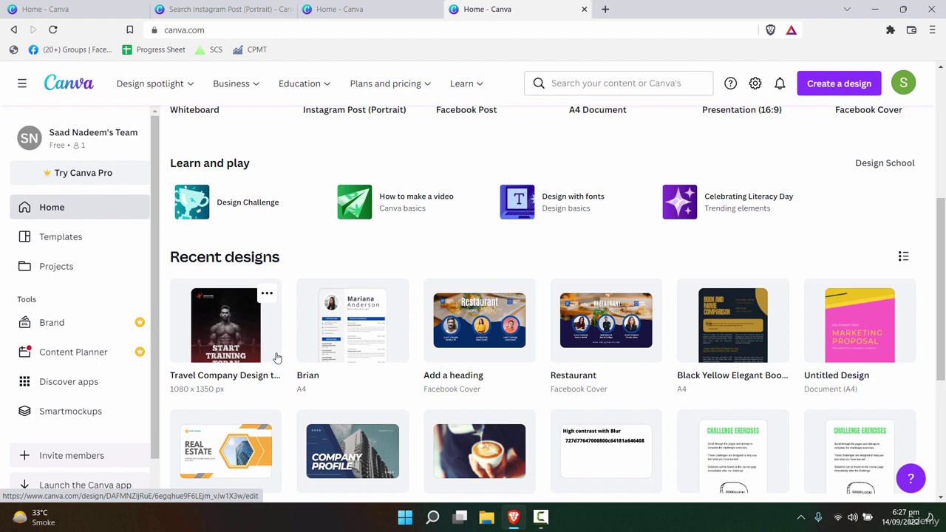
- Duplicate the travel design and rename the copy 'Times Travel'
left_click(267, 295)
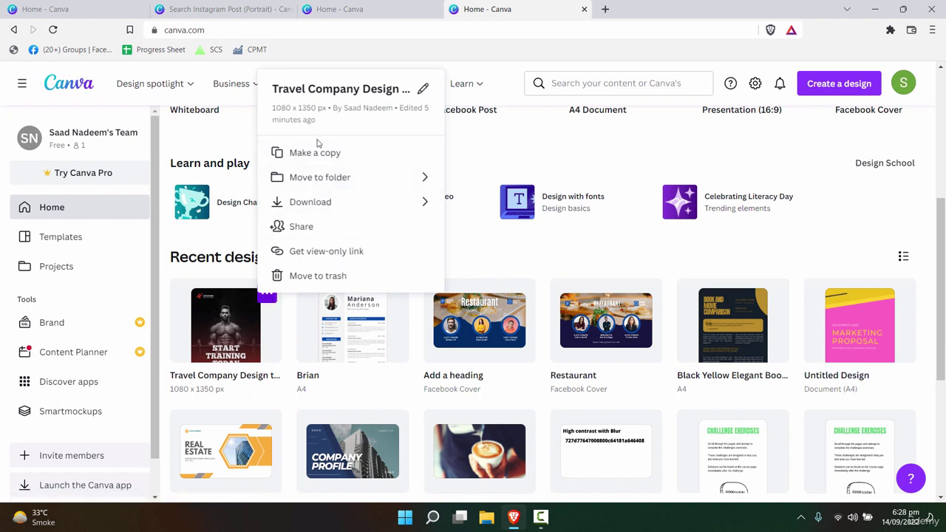
left_click(348, 154)
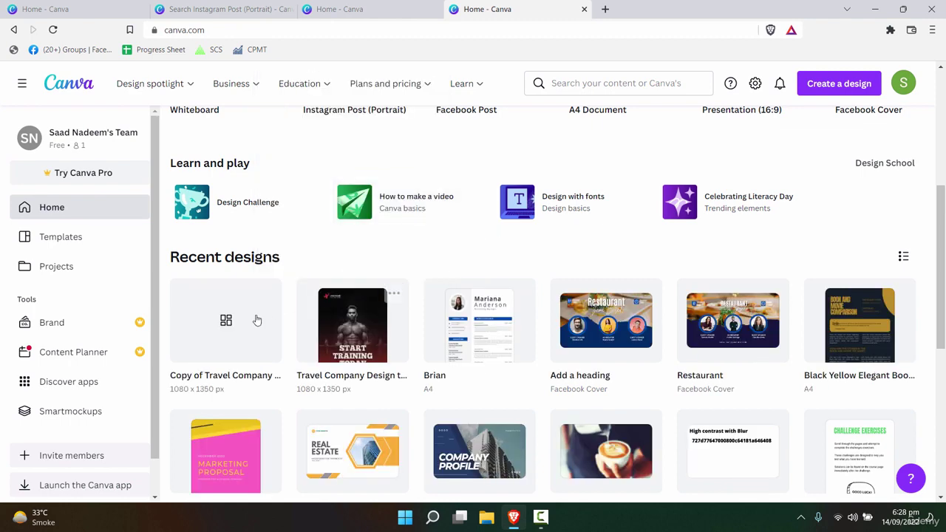
left_click(268, 296)
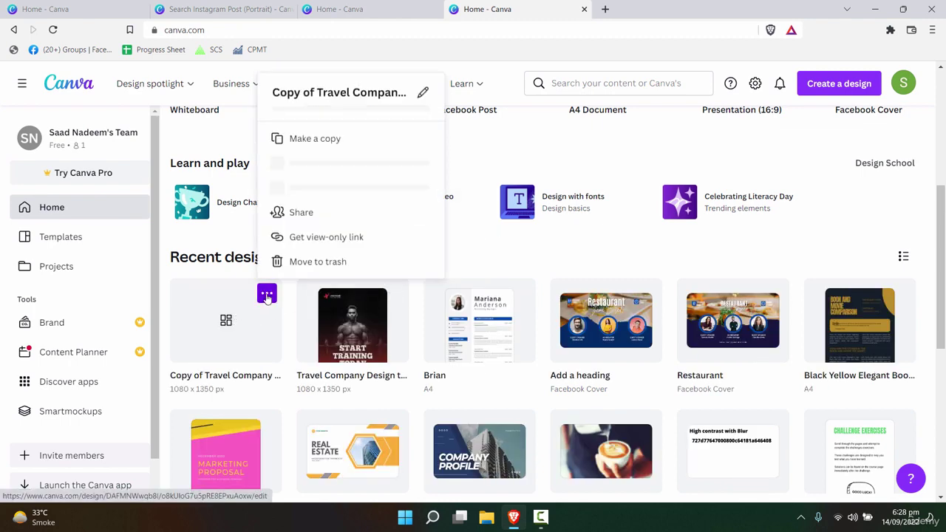
left_click(423, 89)
type("Tim")
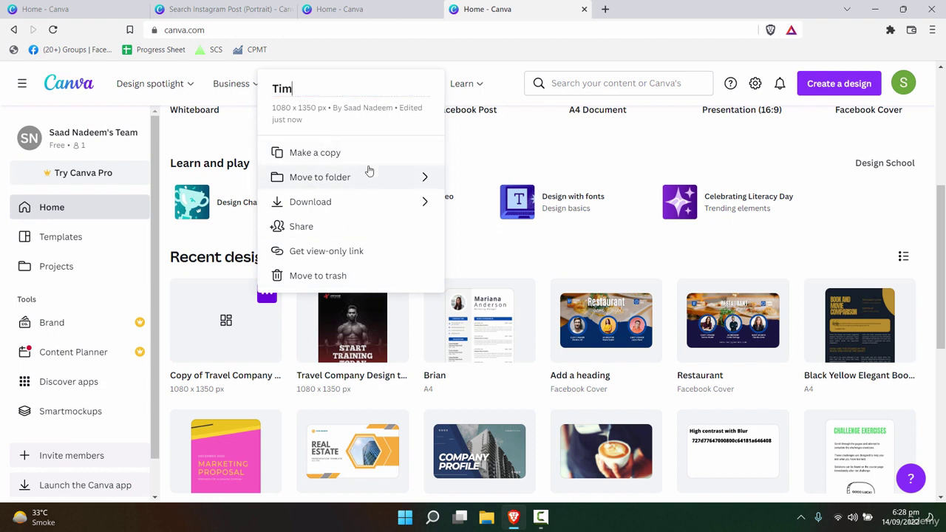
type("es Travel")
left_click(466, 230)
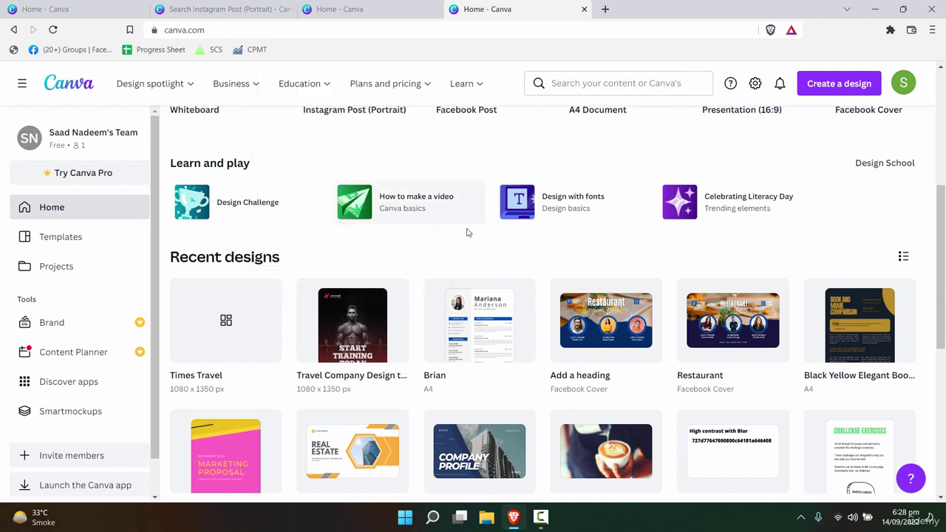
- Briefly open the travel design in the editor, then return home and dismiss its options menu
left_click(382, 336)
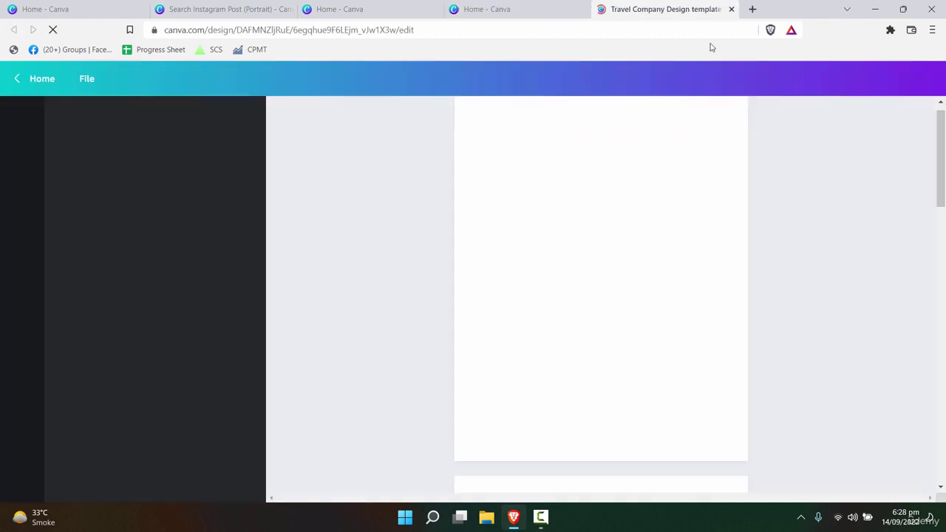
scroll(707, 239, "down", 10)
left_click(731, 10)
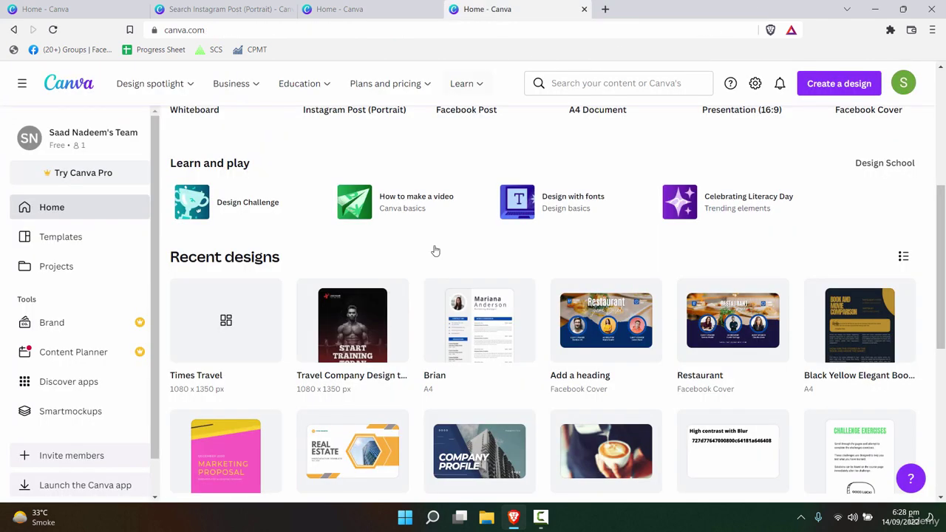
left_click(394, 295)
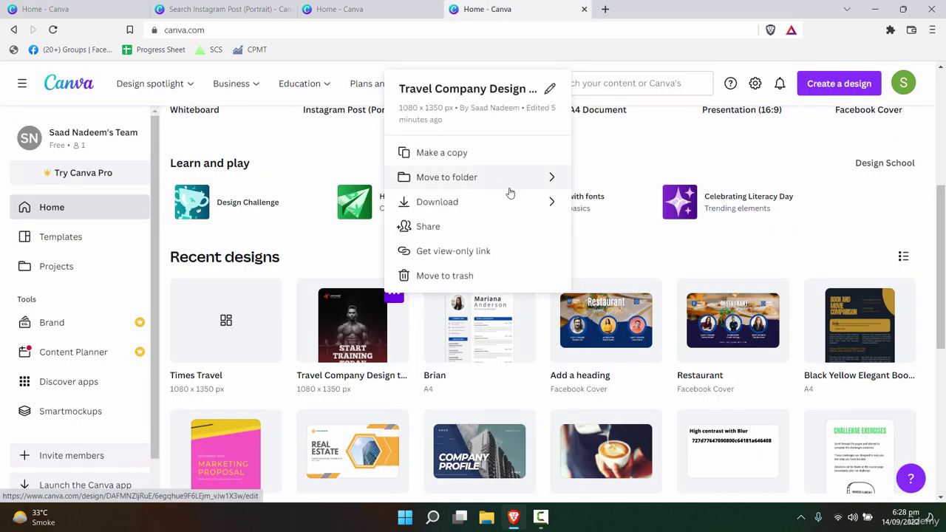
left_click(300, 270)
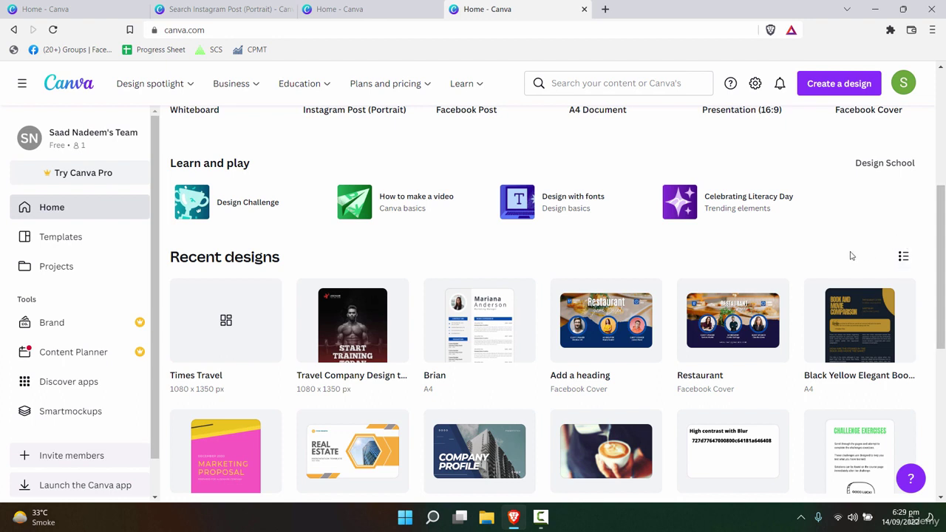
- Open 'Travel Company Design templates' in the editor to review its pages and empty page 4 placeholders
mouse_move(367, 316)
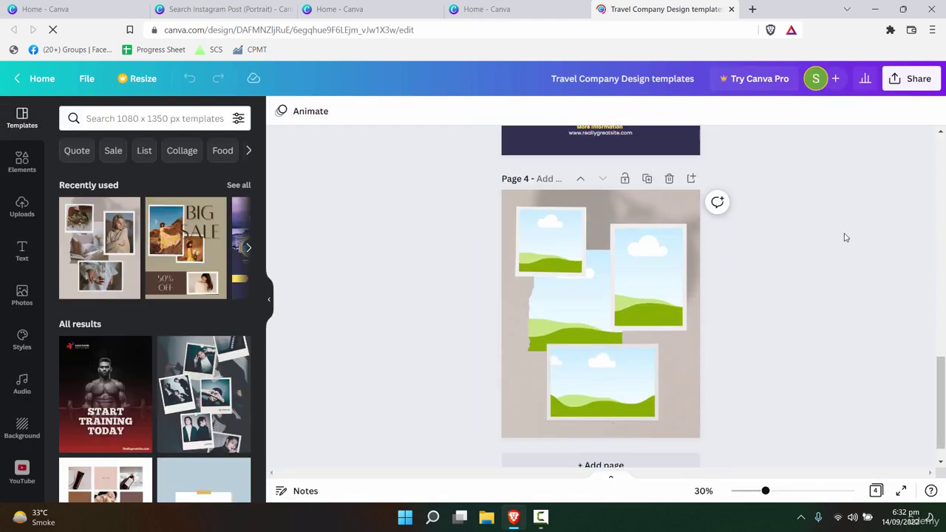
- Scroll the home page to Recent designs showing the travel design and 'Times Travel'
scroll(806, 281, "up", 10)
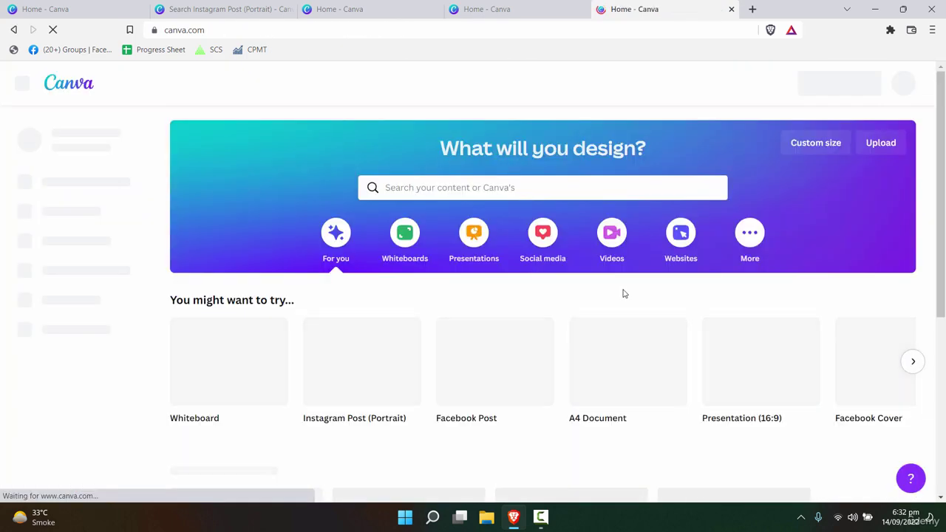
scroll(458, 361, "down", 3)
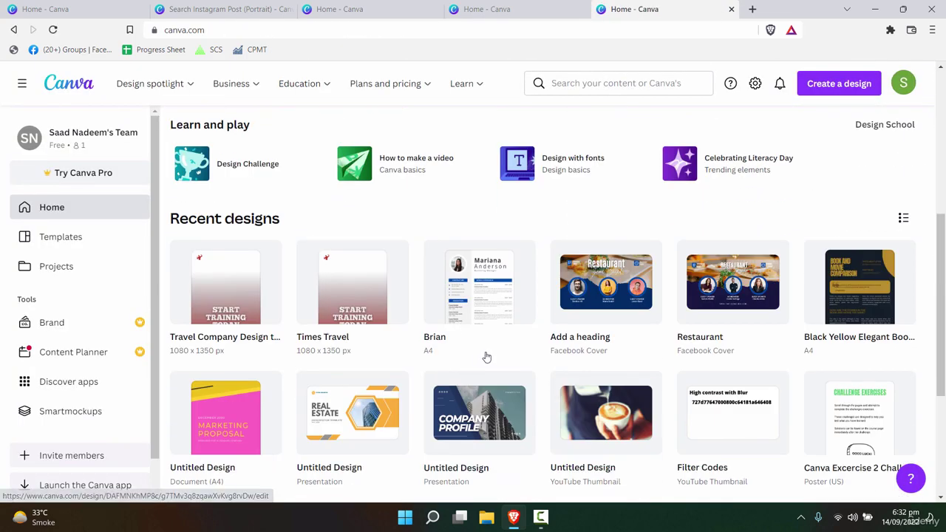